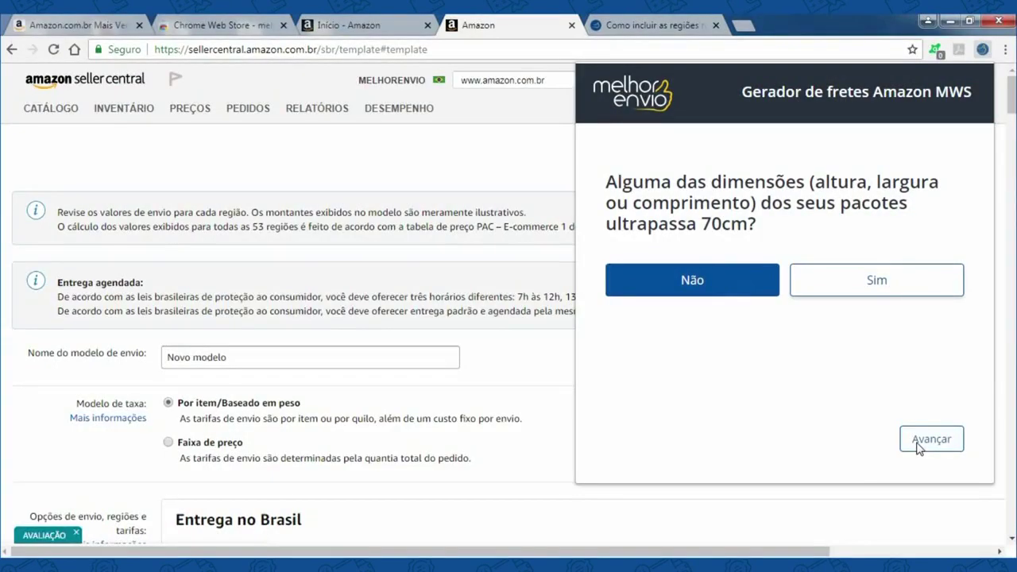
- Generate the regional freight prices with Melhor Envio and acknowledge the review-and-save reminder
left_click(919, 444)
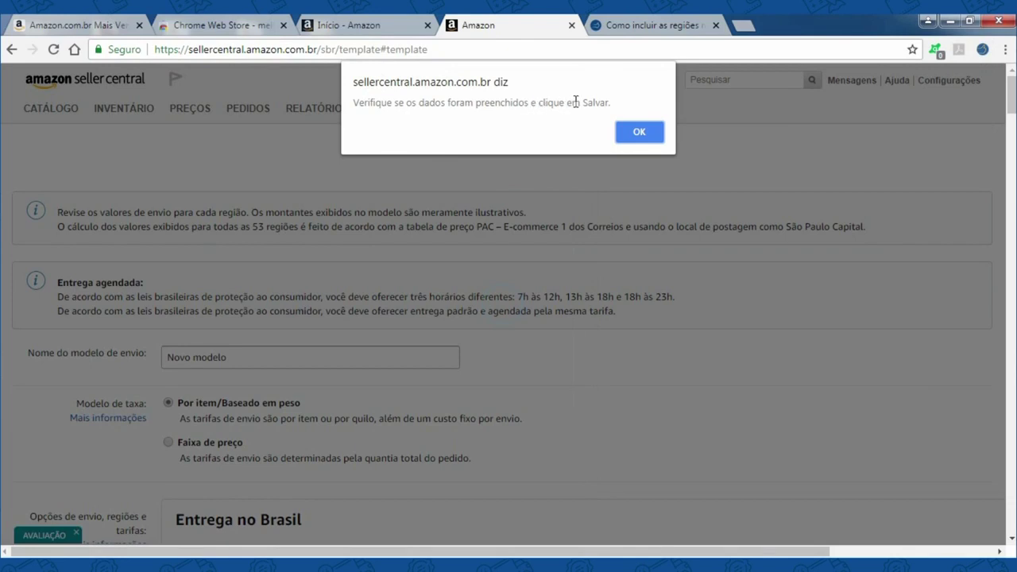
left_click(638, 133)
scroll(509, 236, "up", 5)
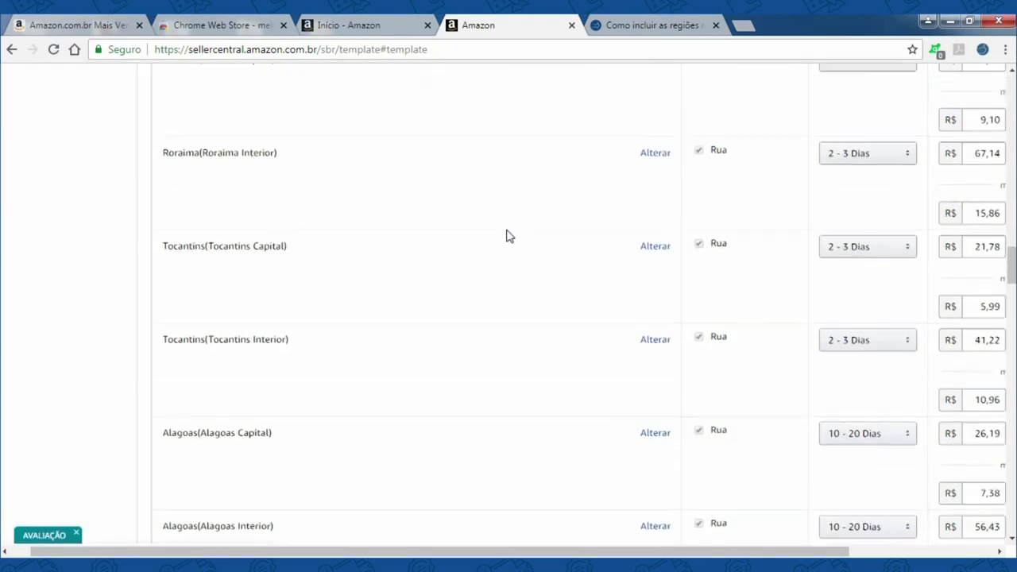
scroll(509, 236, "up", 9)
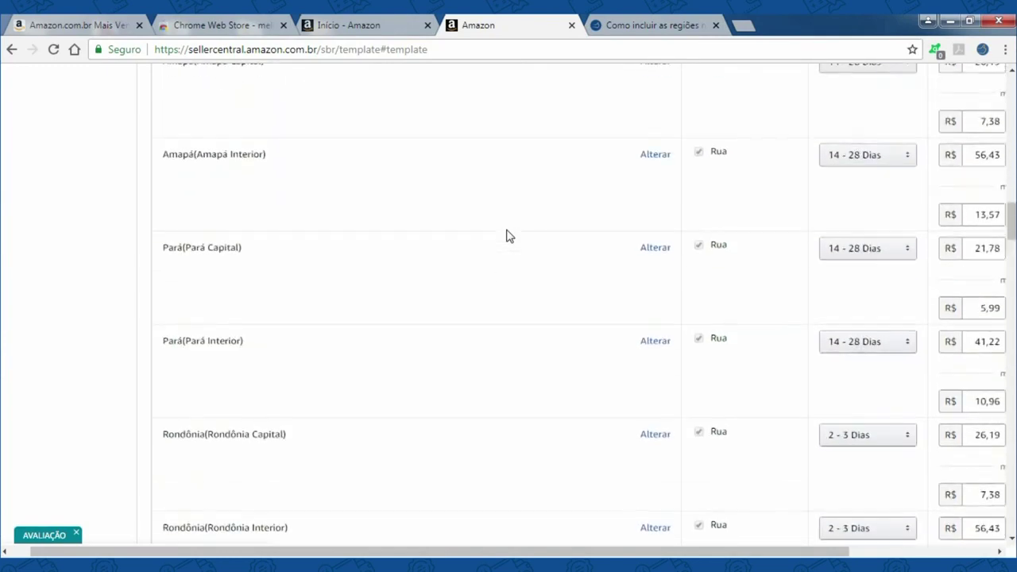
scroll(509, 236, "up", 5)
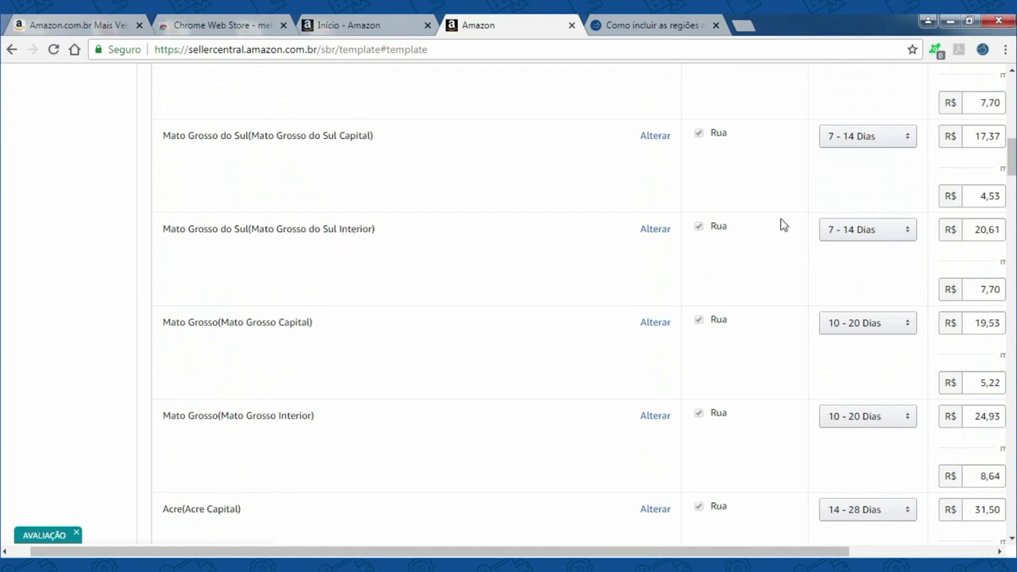
- Set Mato Grosso do Sul Interior to 2 - 3 Dias and check its 20,61 and 7,70 prices
left_click(908, 229)
left_click(911, 231)
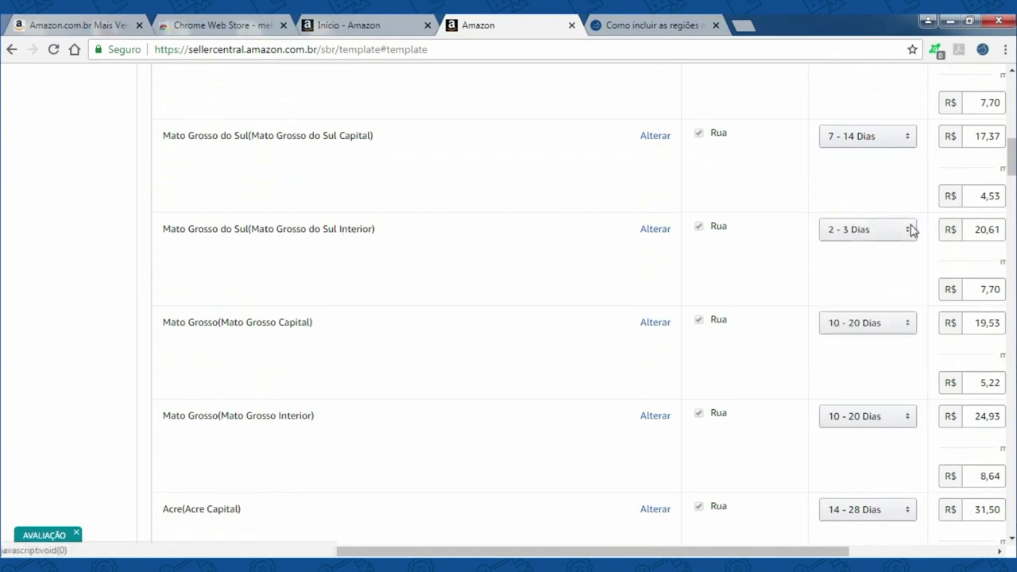
left_click_drag(477, 551, 564, 552)
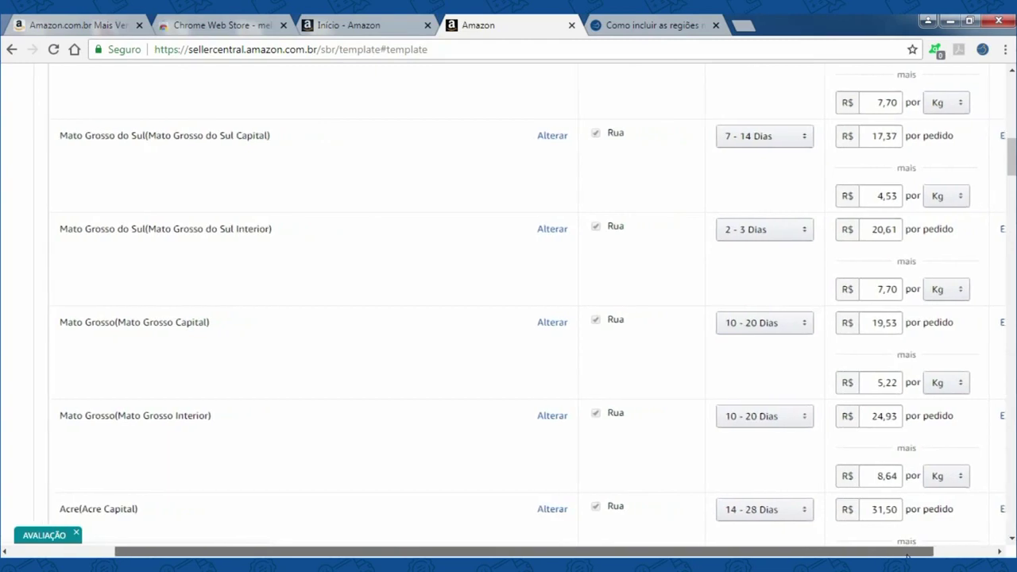
double_click(886, 227)
double_click(881, 289)
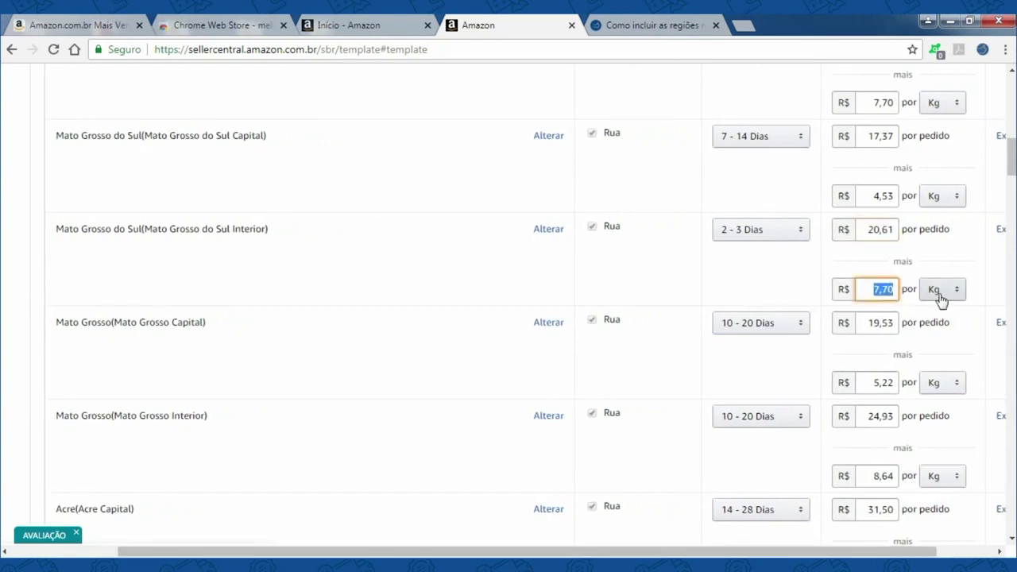
left_click(889, 229)
double_click(888, 229)
scroll(847, 275, "up", 2)
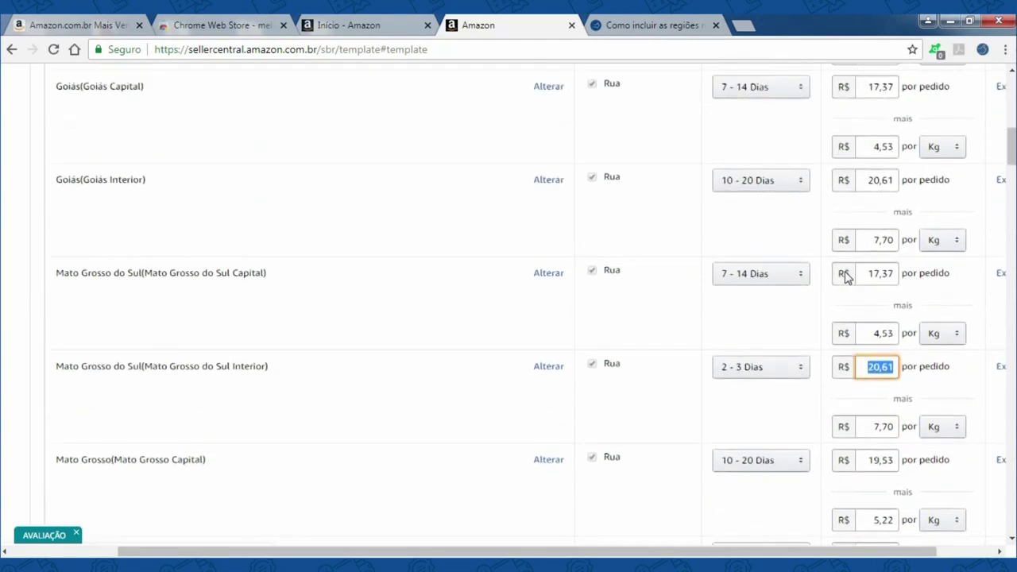
scroll(68, 260, "up", 5)
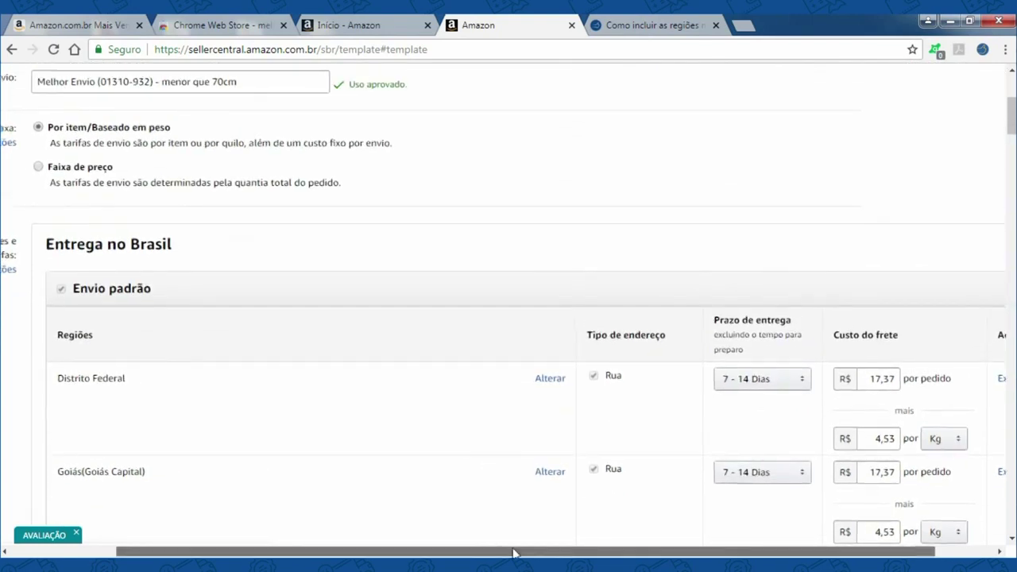
left_click_drag(517, 551, 442, 550)
scroll(576, 430, "down", 1)
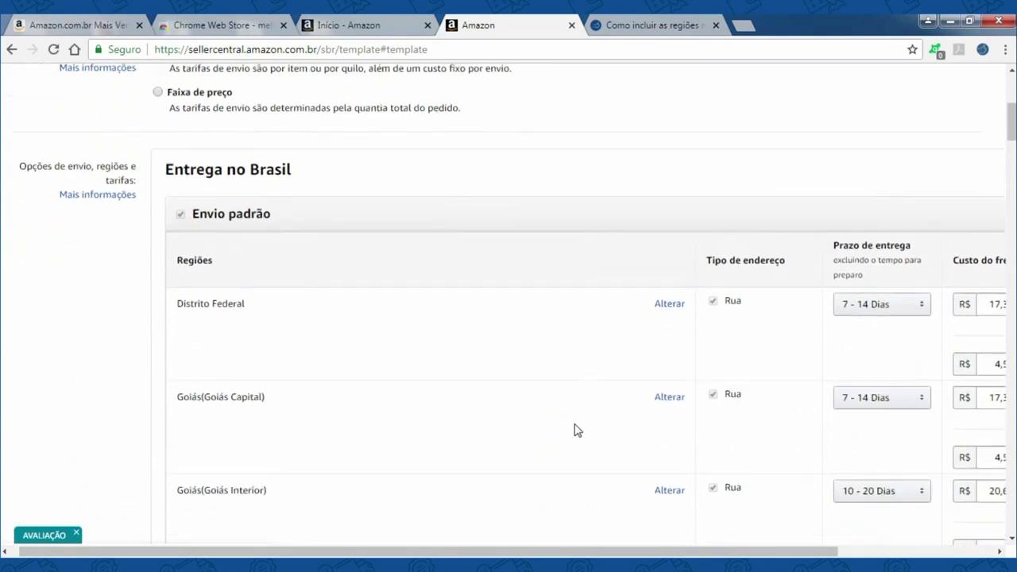
scroll(577, 430, "down", 2)
scroll(577, 430, "up", 6)
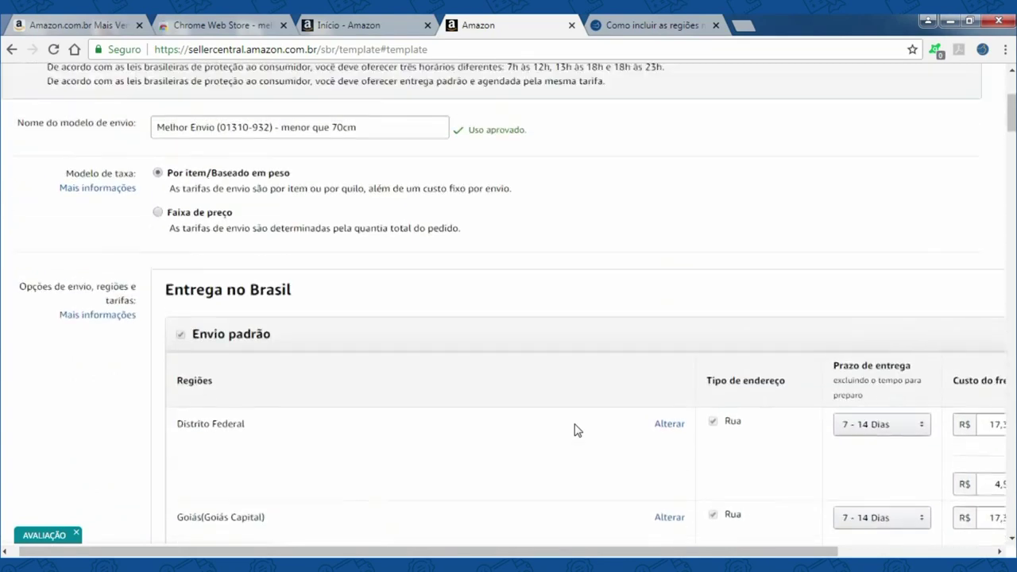
left_click_drag(158, 305, 358, 306)
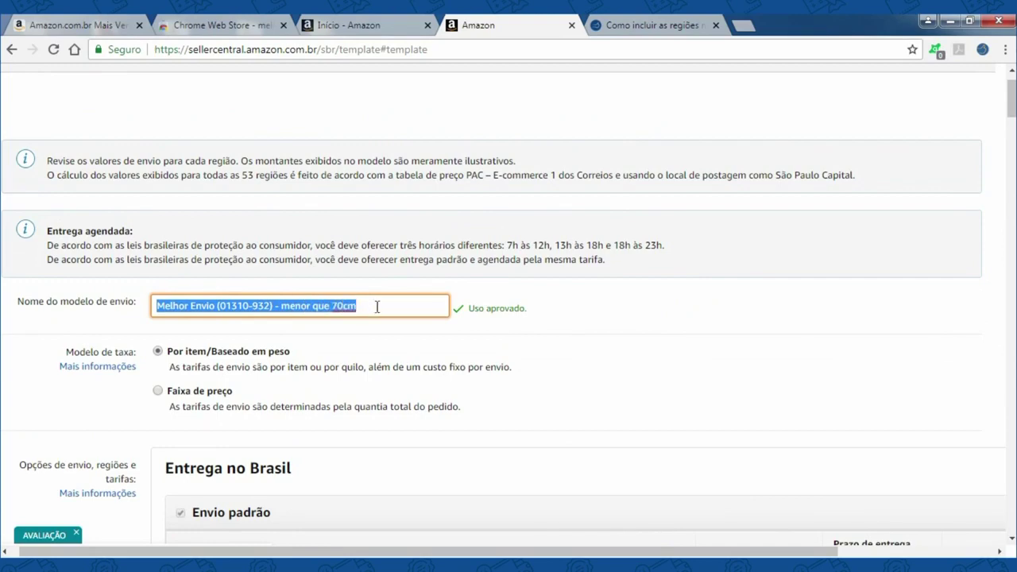
left_click(380, 305)
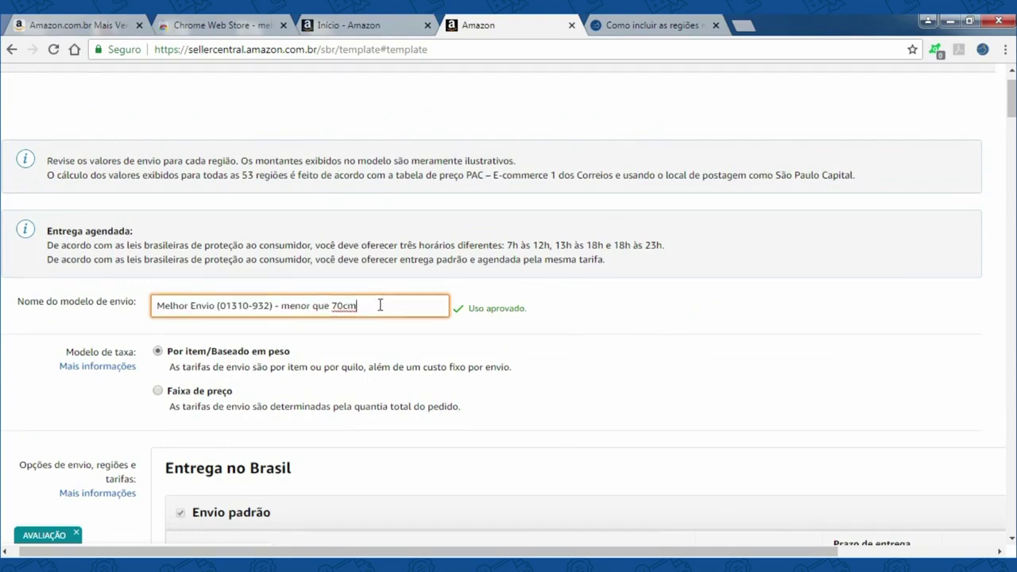
scroll(380, 309, "down", 15)
scroll(380, 310, "down", 10)
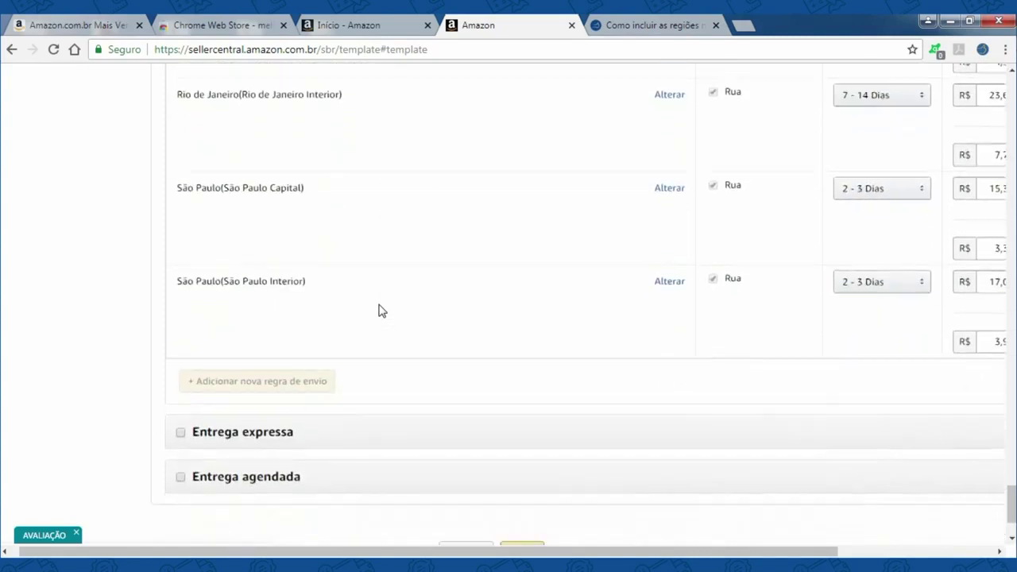
scroll(379, 310, "down", 2)
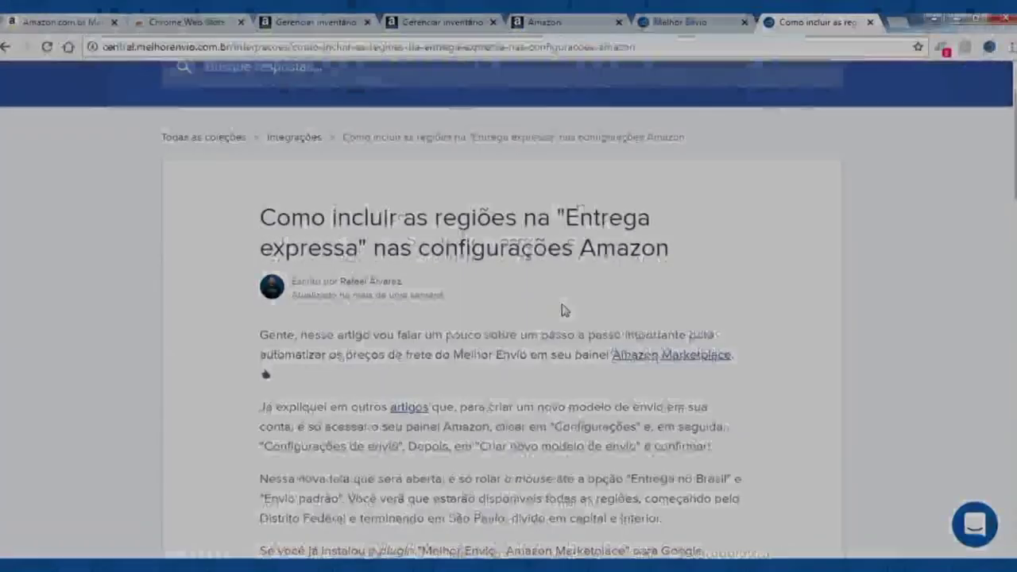
scroll(563, 310, "down", 4)
scroll(564, 315, "down", 5)
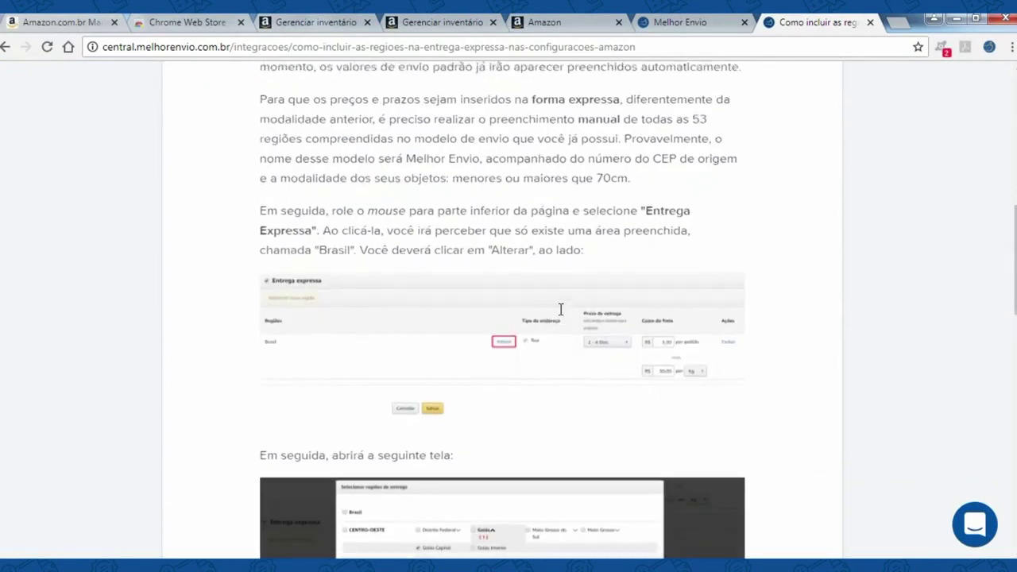
scroll(43, 404, "down", 6)
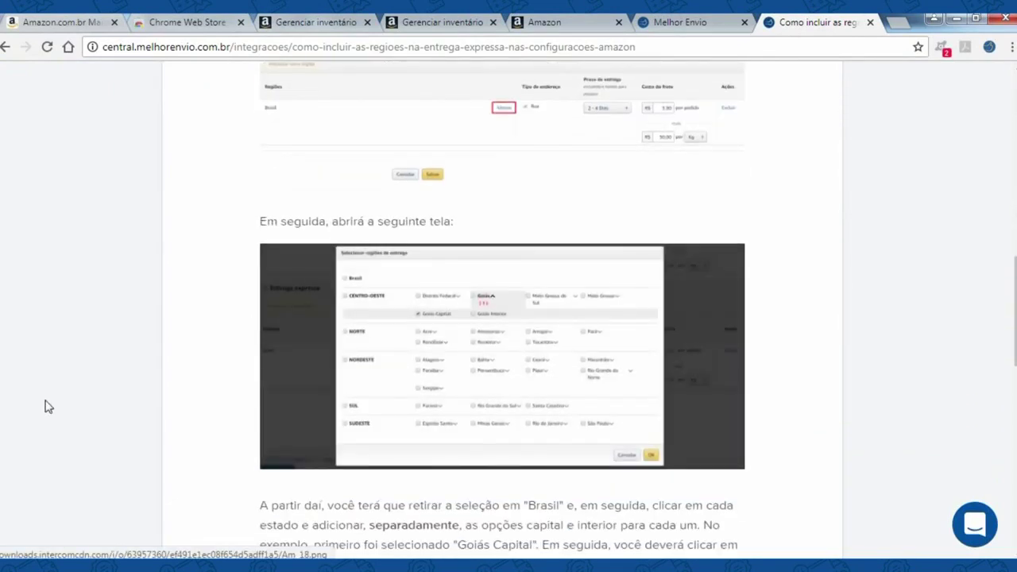
scroll(120, 384, "down", 4)
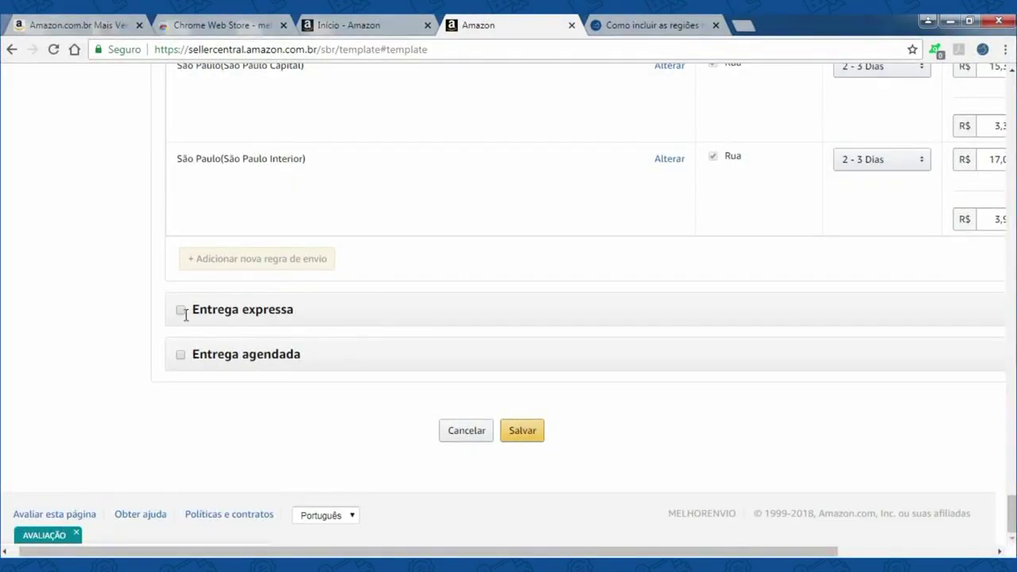
- Enable express delivery and limit its first rule to Espírito Santo Capital
left_click(181, 311)
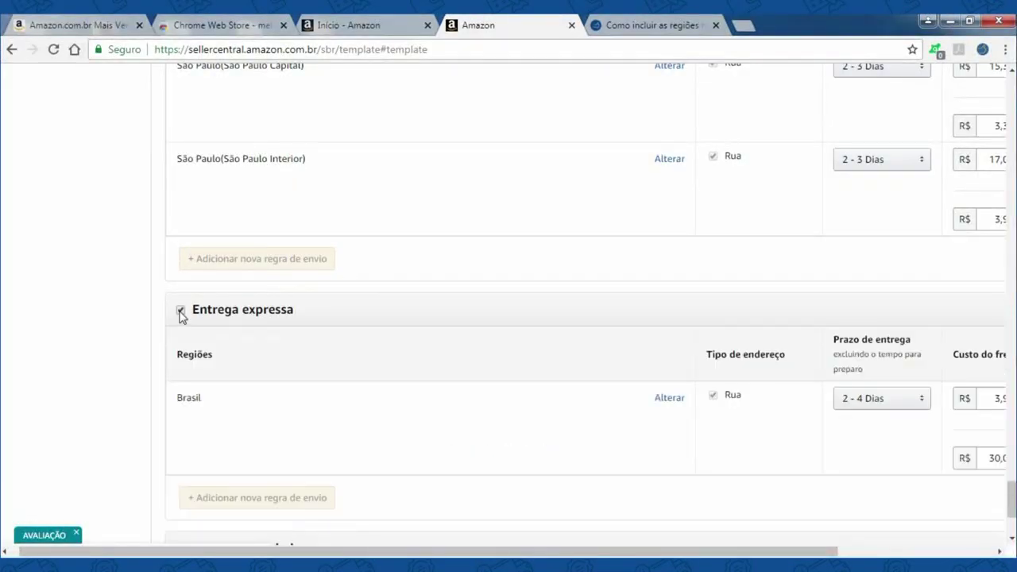
left_click_drag(386, 551, 467, 551)
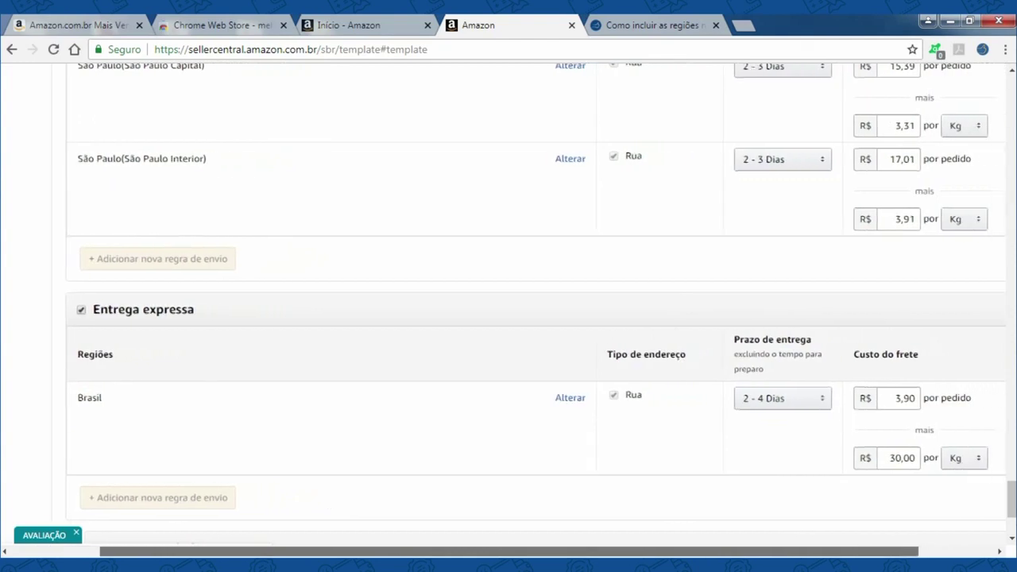
scroll(515, 310, "right", 1)
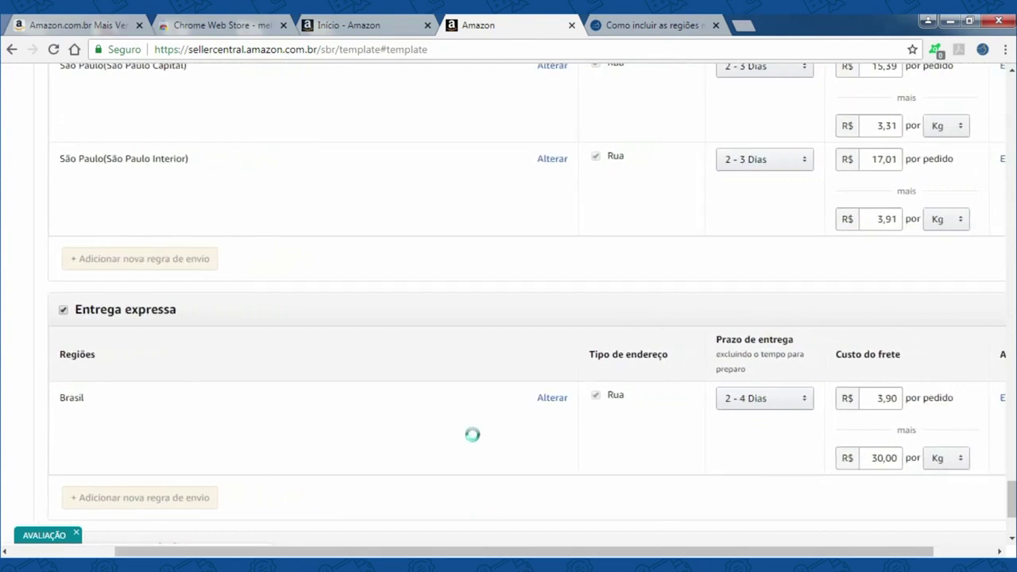
left_click(545, 399)
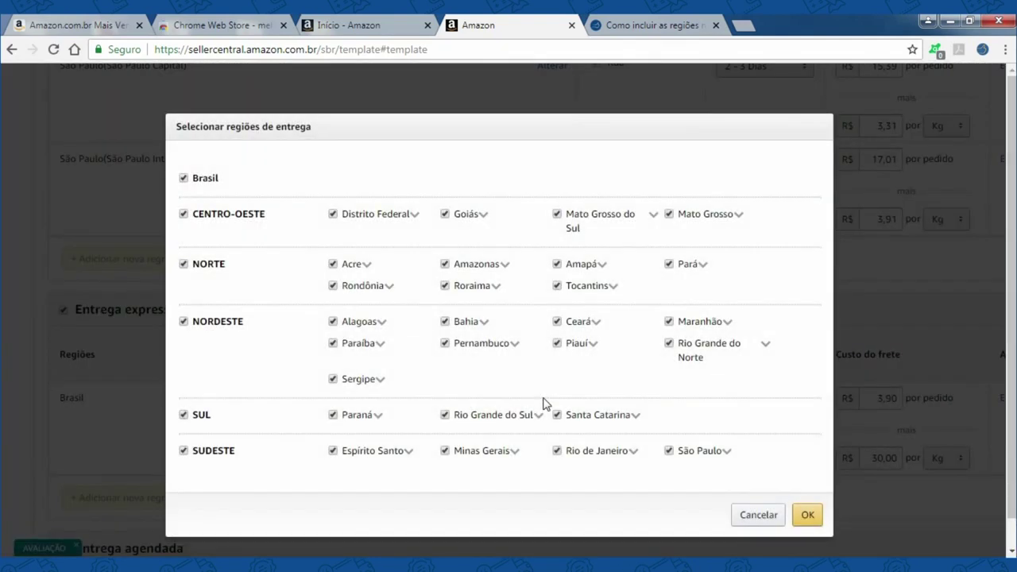
left_click(183, 178)
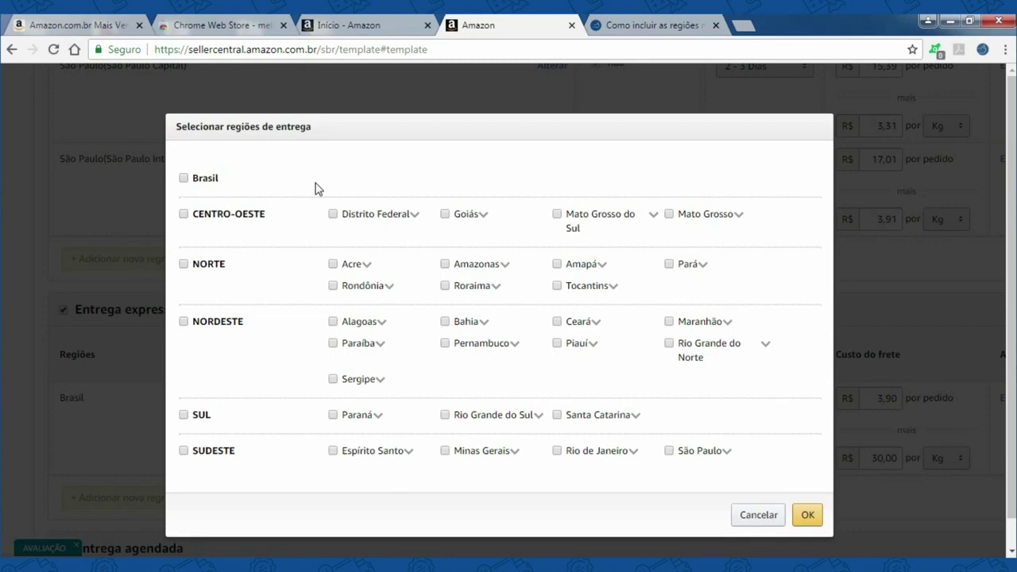
left_click(408, 451)
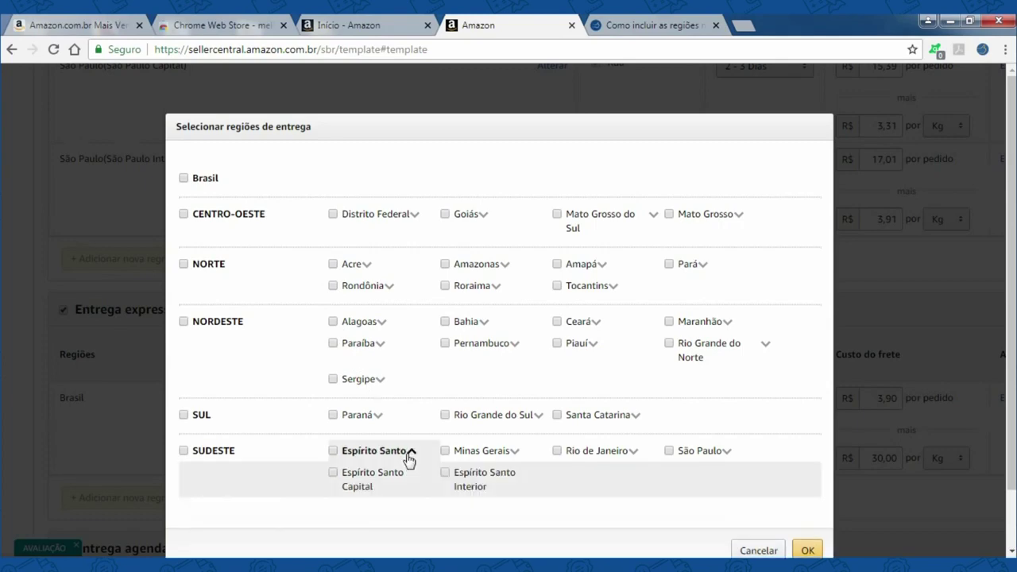
left_click(334, 472)
scroll(703, 466, "down", 1)
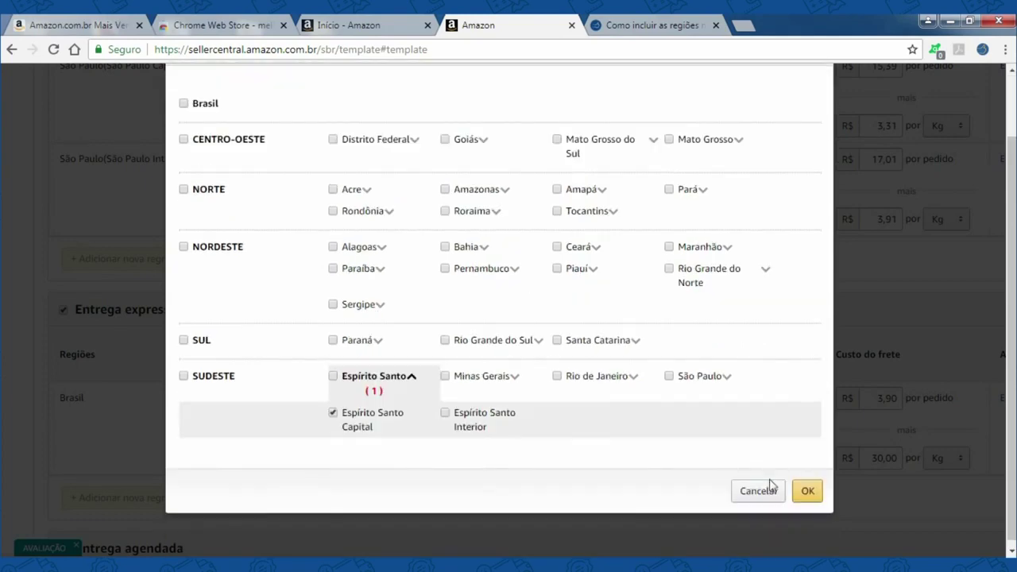
left_click(810, 496)
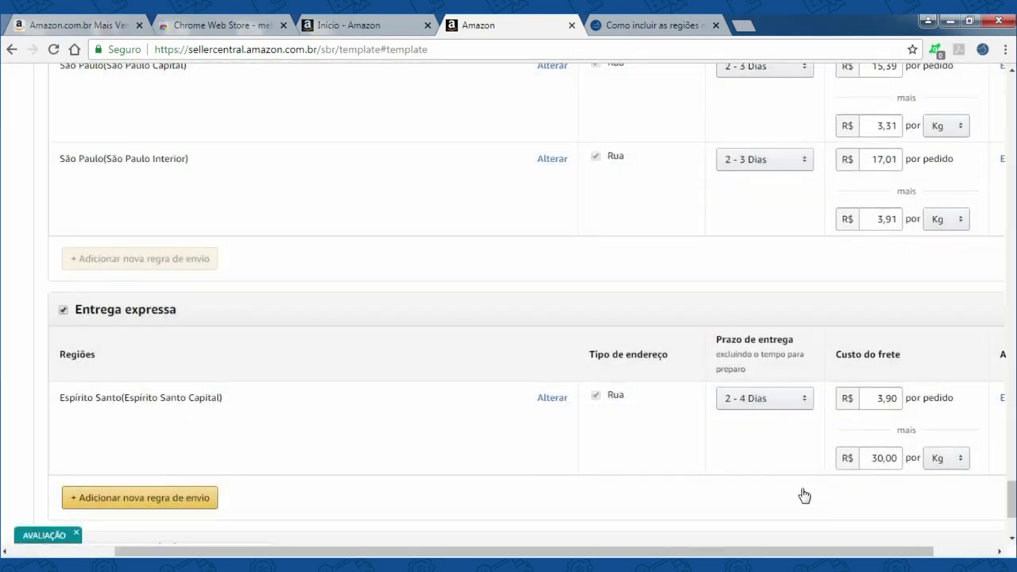
scroll(275, 411, "down", 2)
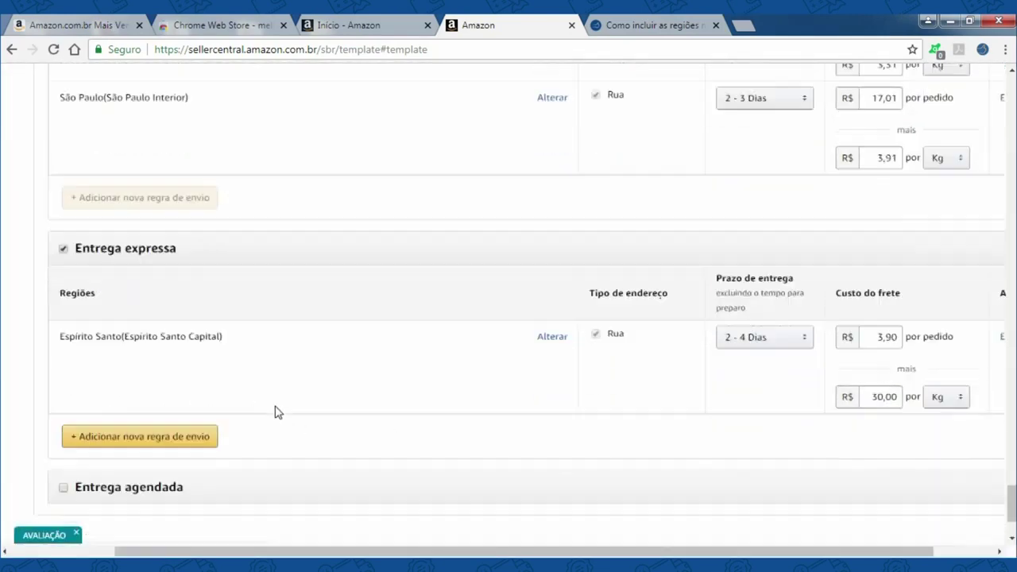
- Add an express rule for Espírito Santo Interior and begin one for Minas Gerais
left_click(192, 350)
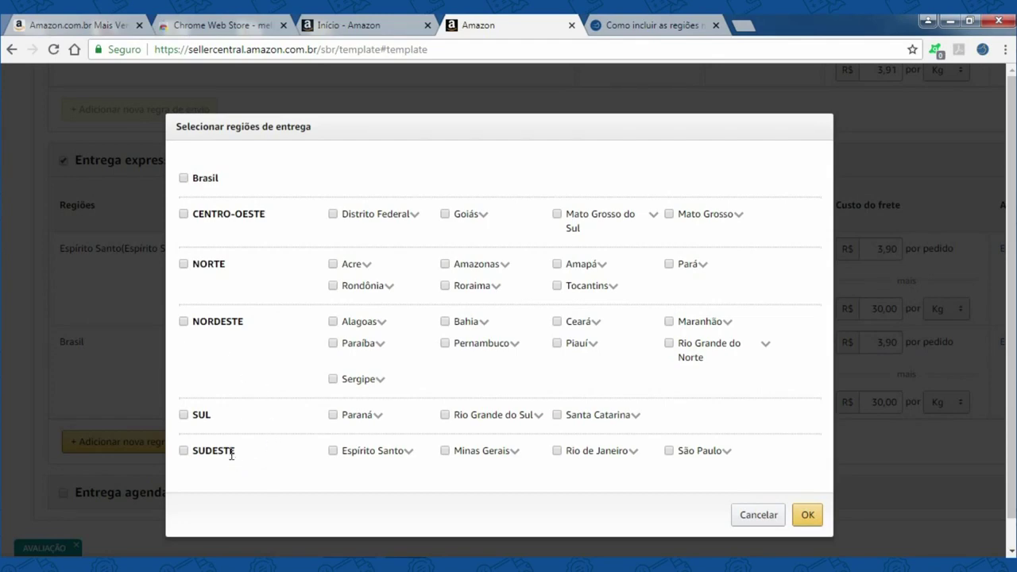
left_click(409, 452)
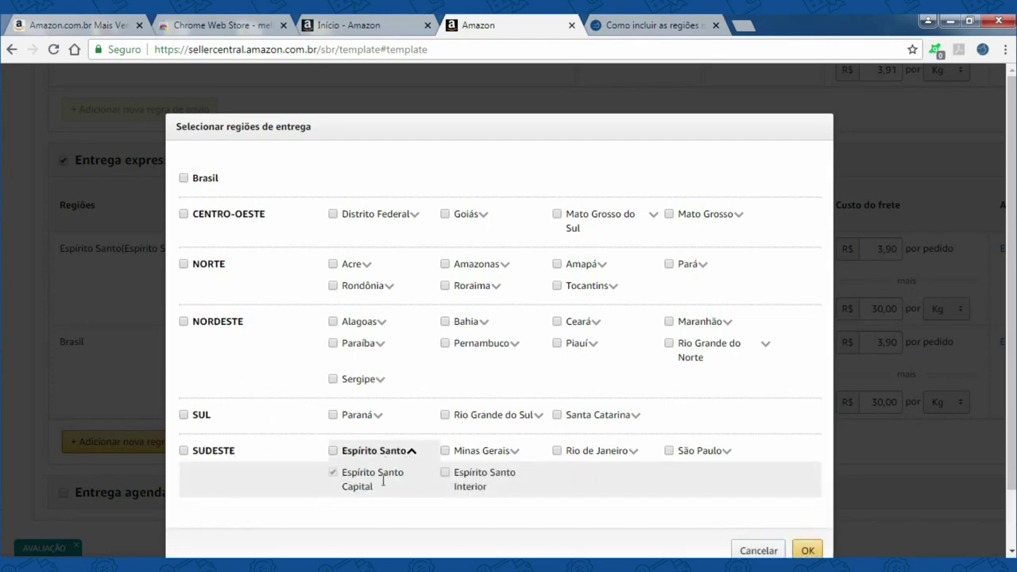
left_click(445, 472)
scroll(479, 509, "down", 1)
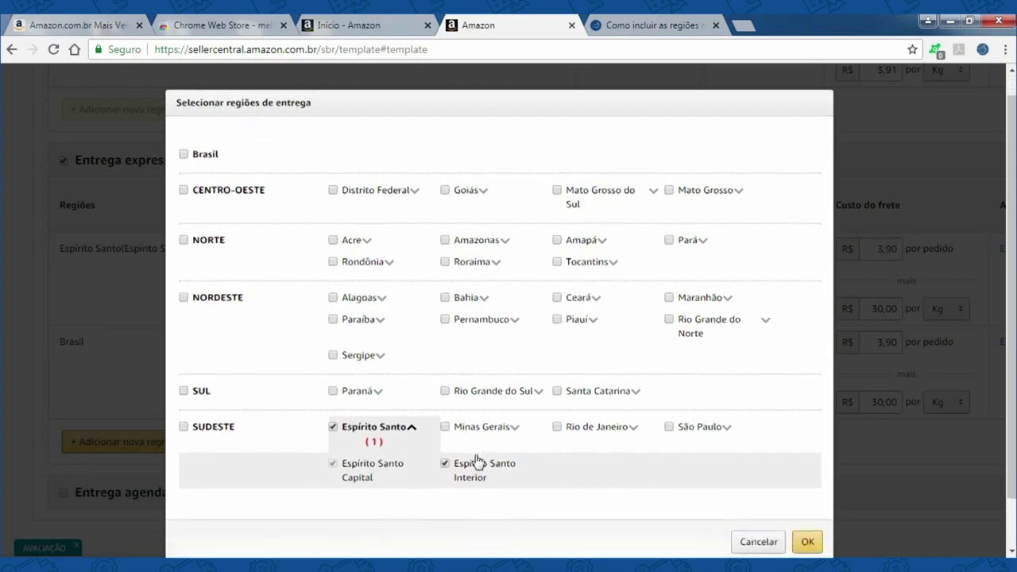
left_click(806, 485)
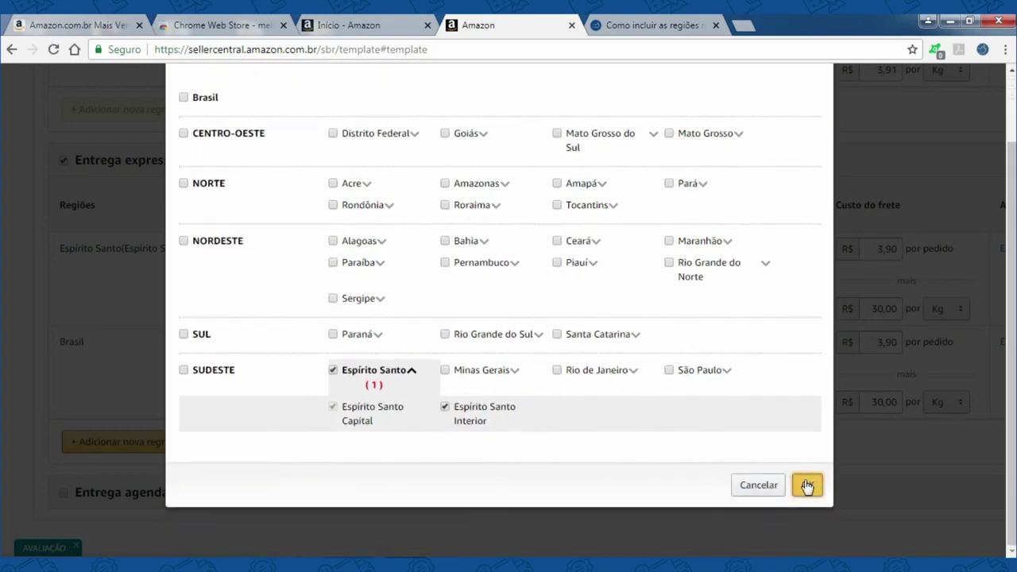
scroll(343, 345, "down", 1)
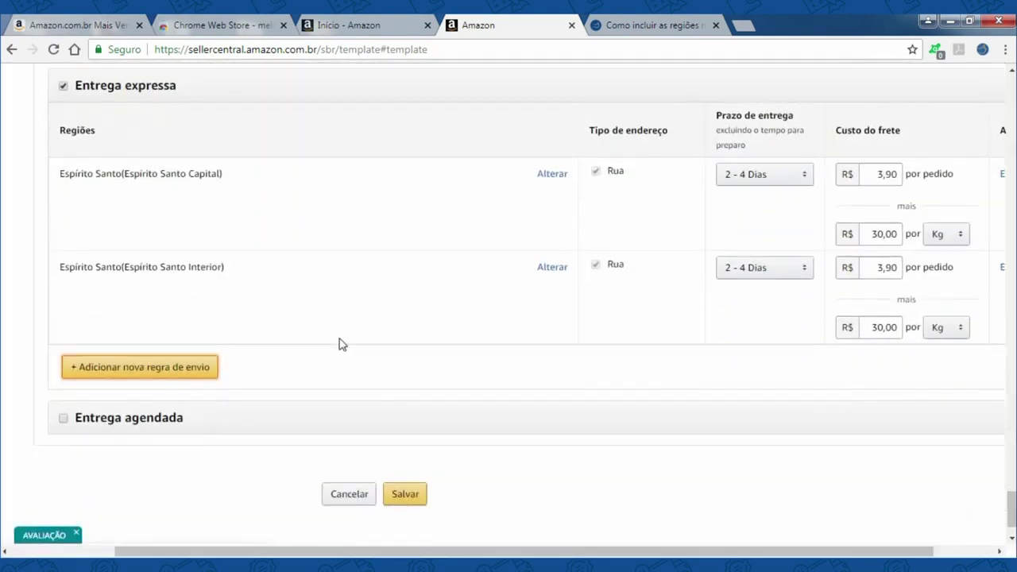
left_click(161, 376)
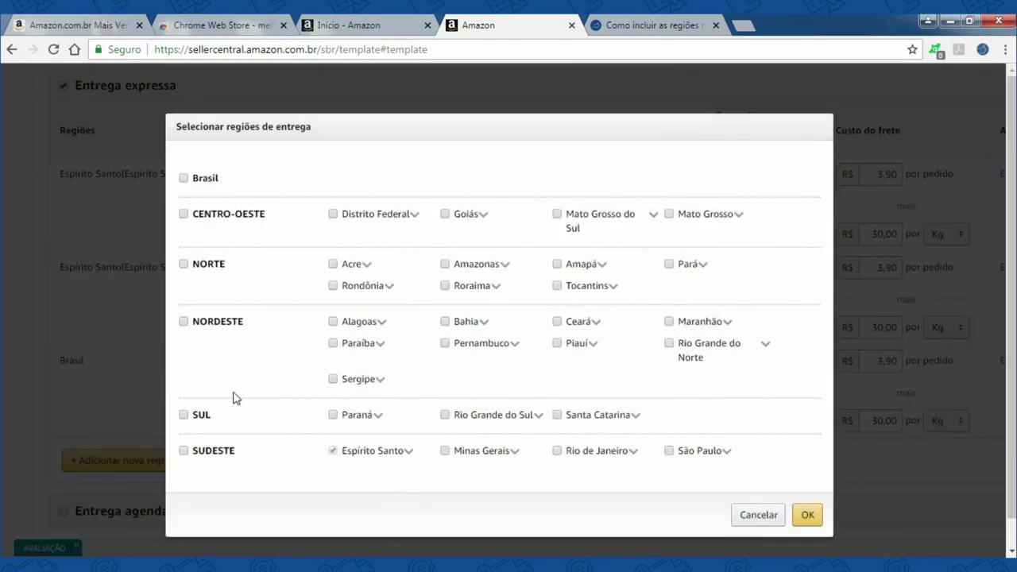
left_click(516, 452)
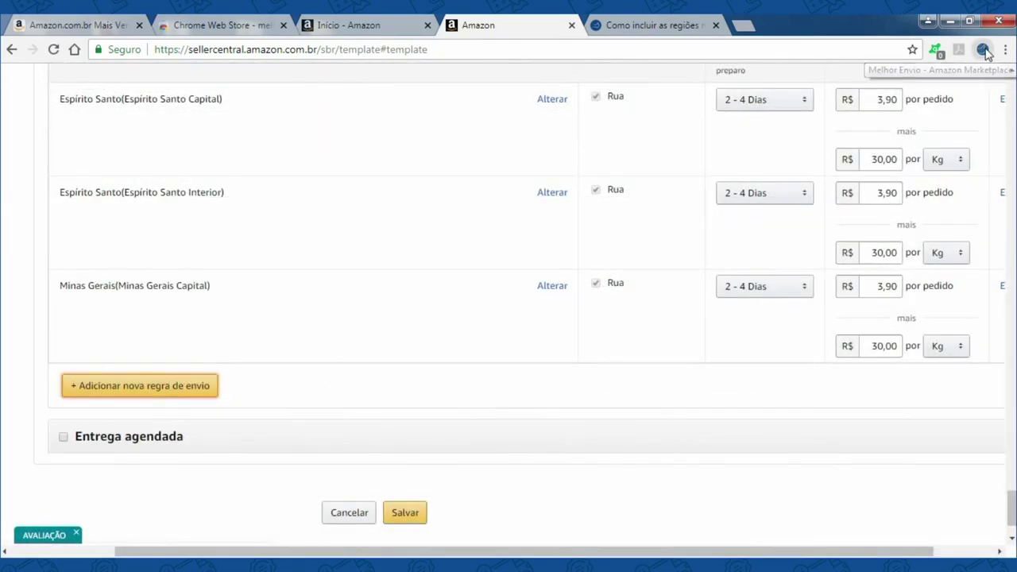
- Price the express rules via Melhor Envio from origin CEP 01.310-932, yielding 3 - 5 Dias
left_click(982, 50)
left_click(732, 274)
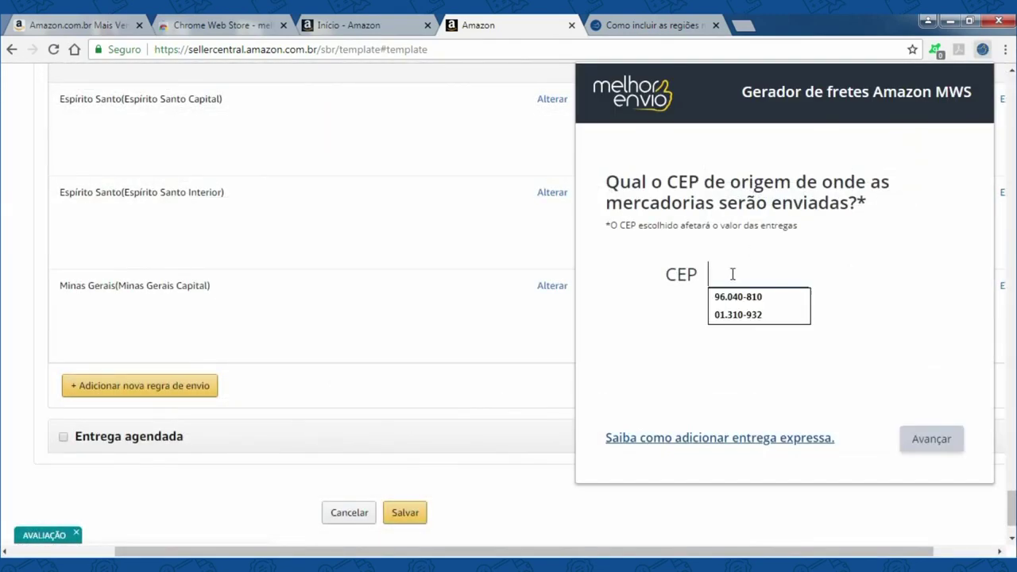
left_click(738, 315)
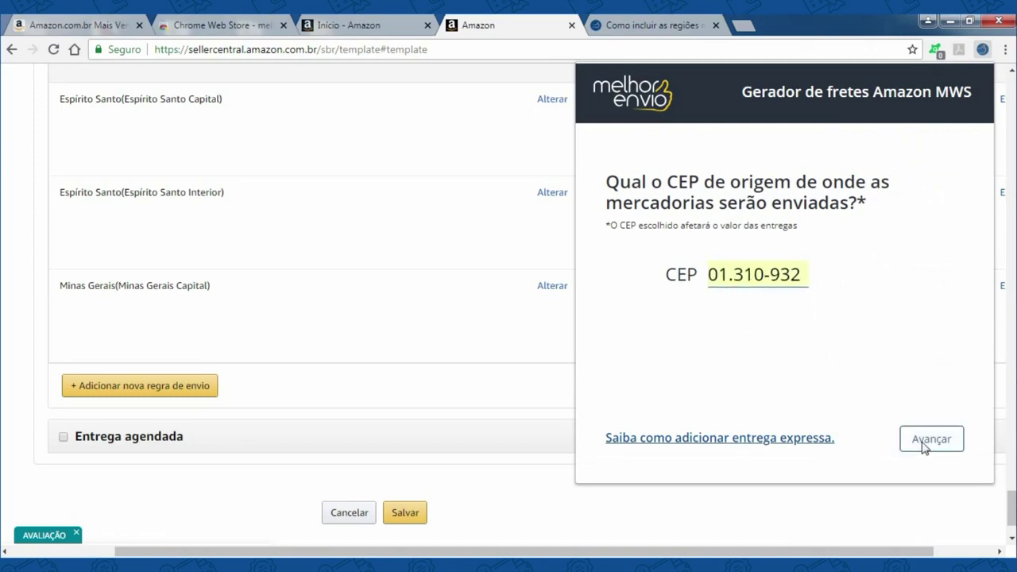
left_click(925, 445)
left_click(926, 443)
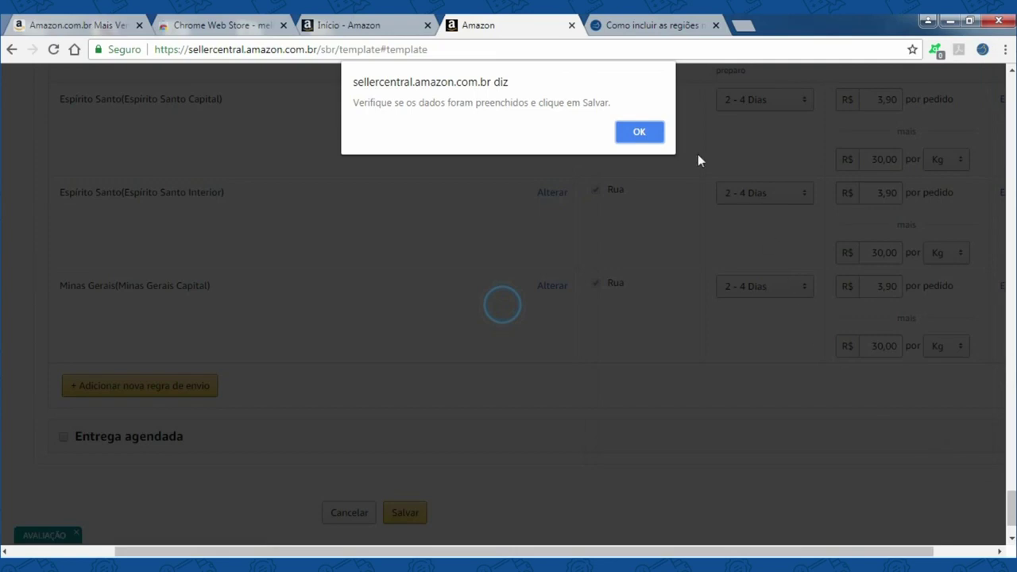
left_click(639, 131)
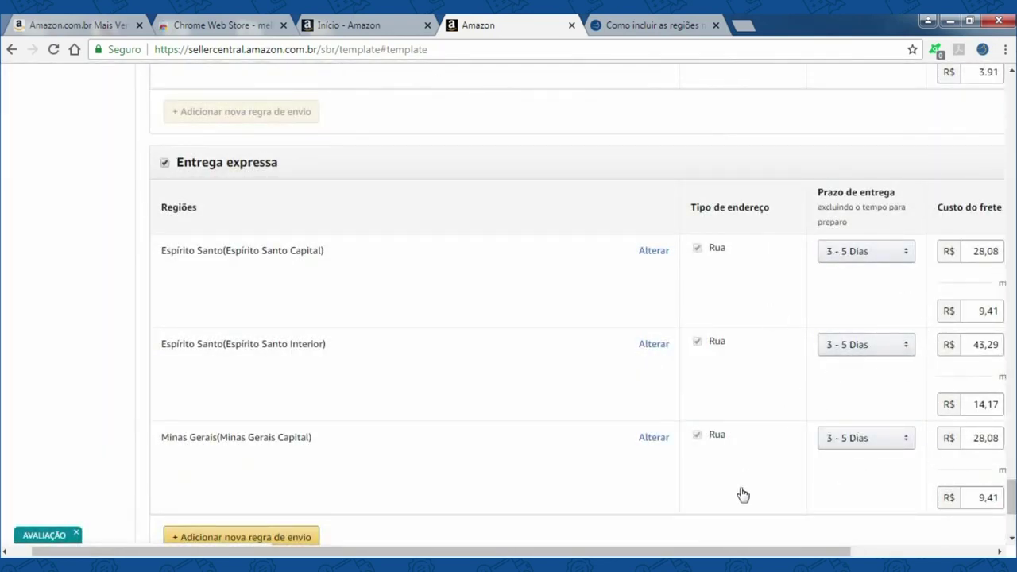
scroll(704, 488, "down", 1)
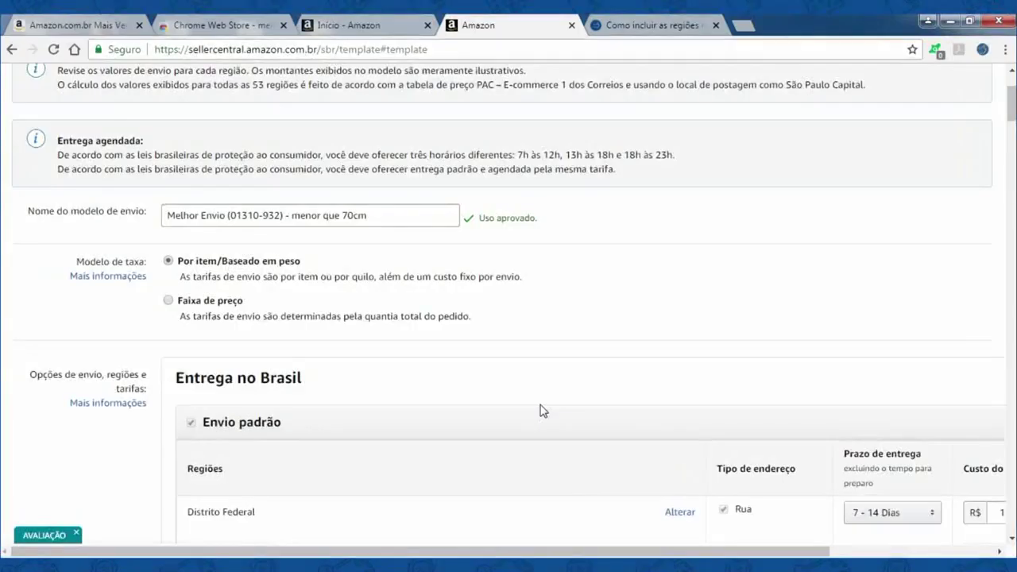
scroll(541, 411, "up", 2)
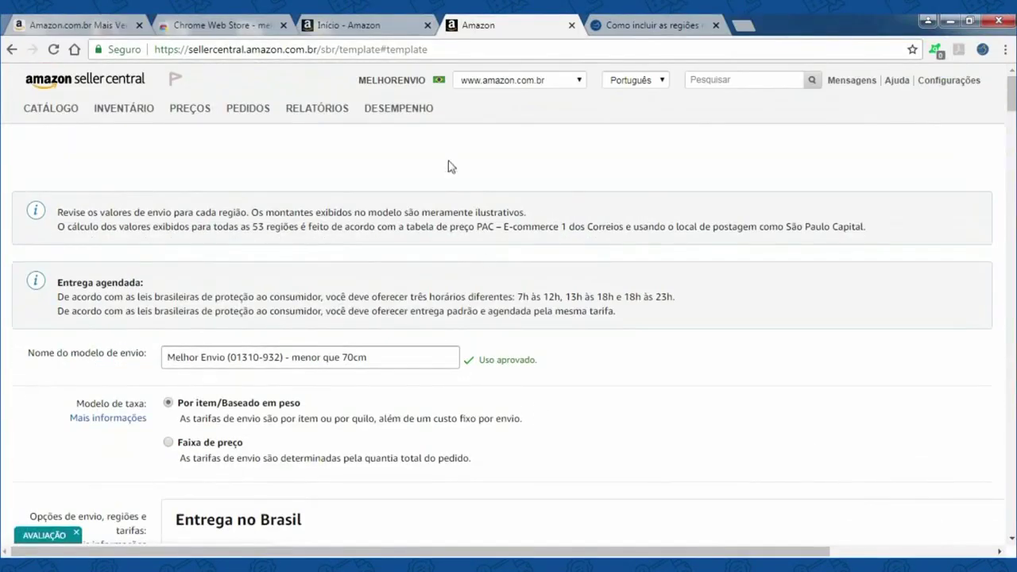
- Go from the Seller Central home page to Configurações de envio to see the shipping templates
left_click(378, 24)
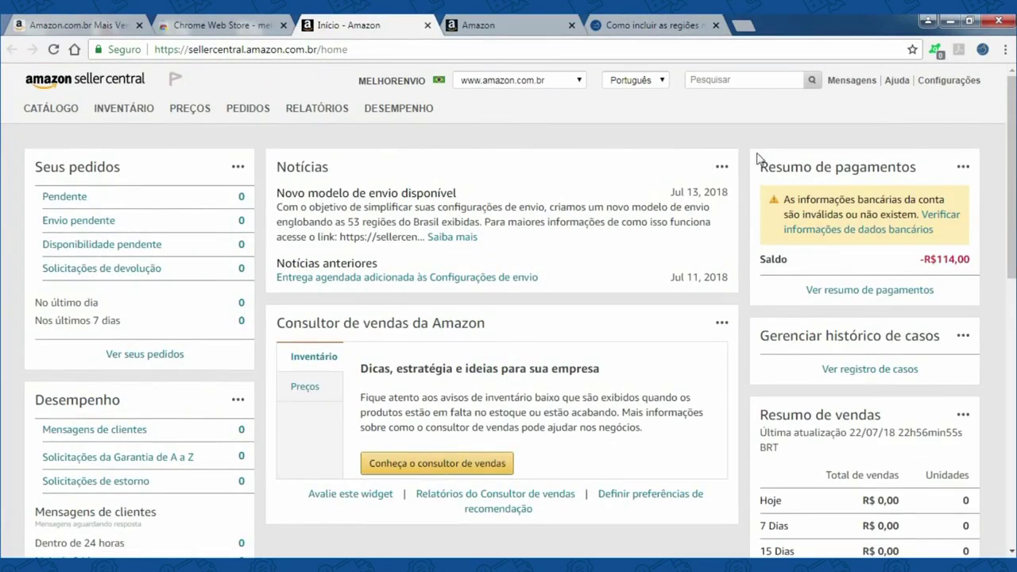
mouse_move(946, 80)
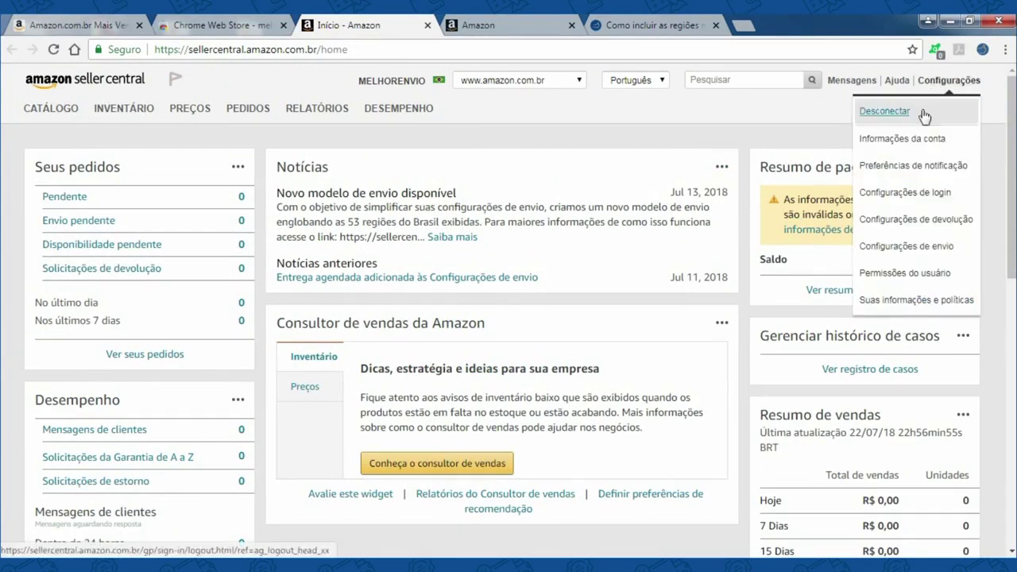
left_click(910, 249)
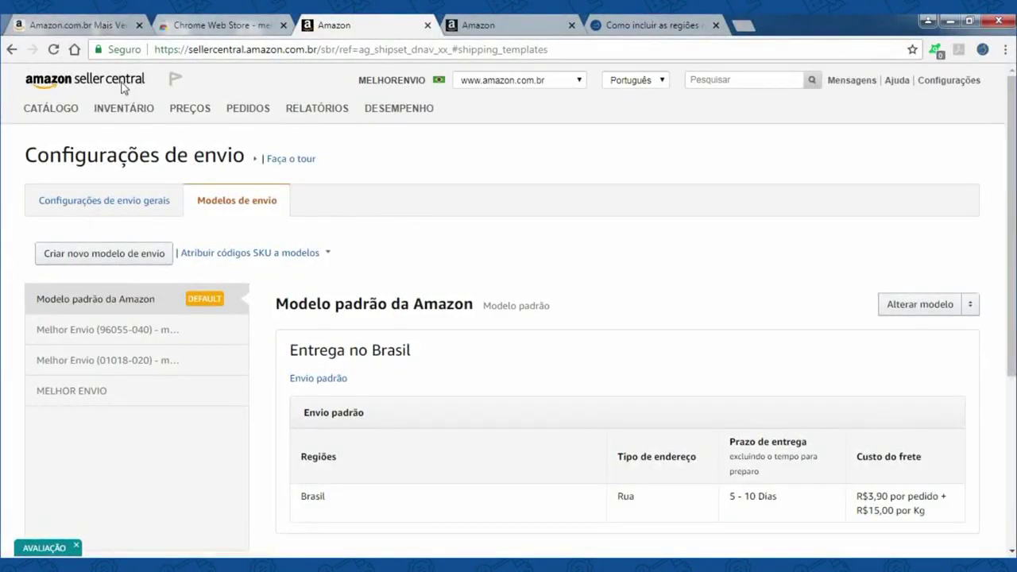
mouse_move(117, 111)
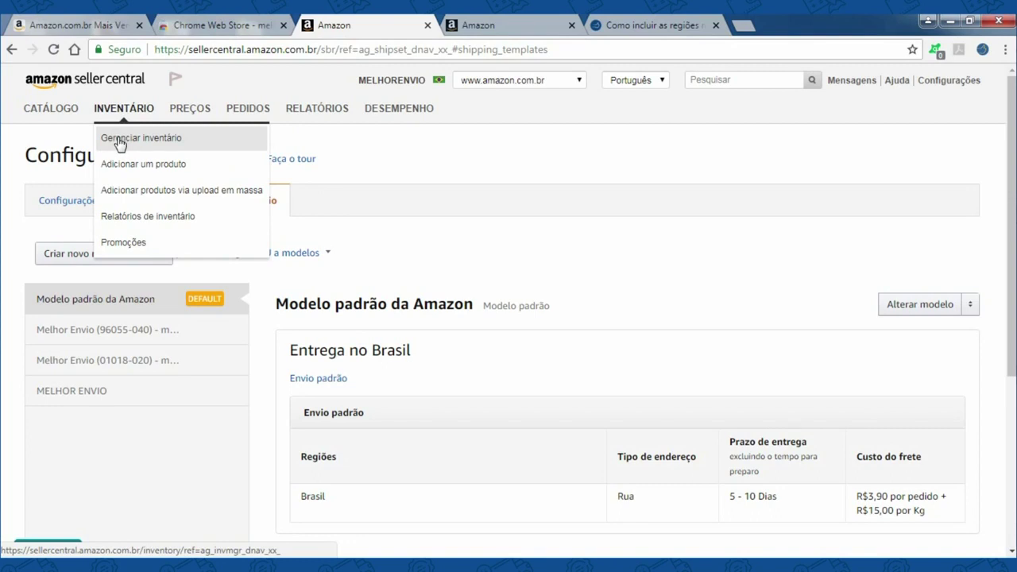
- Open Gerenciar inventário and edit the TESTE air-conditioner listing
left_click(118, 140)
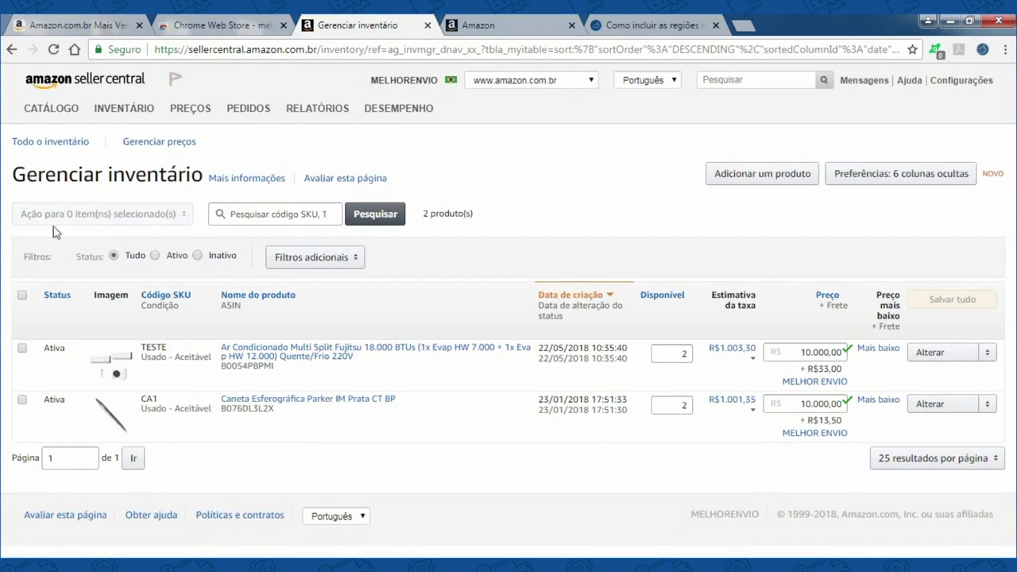
left_click(929, 355)
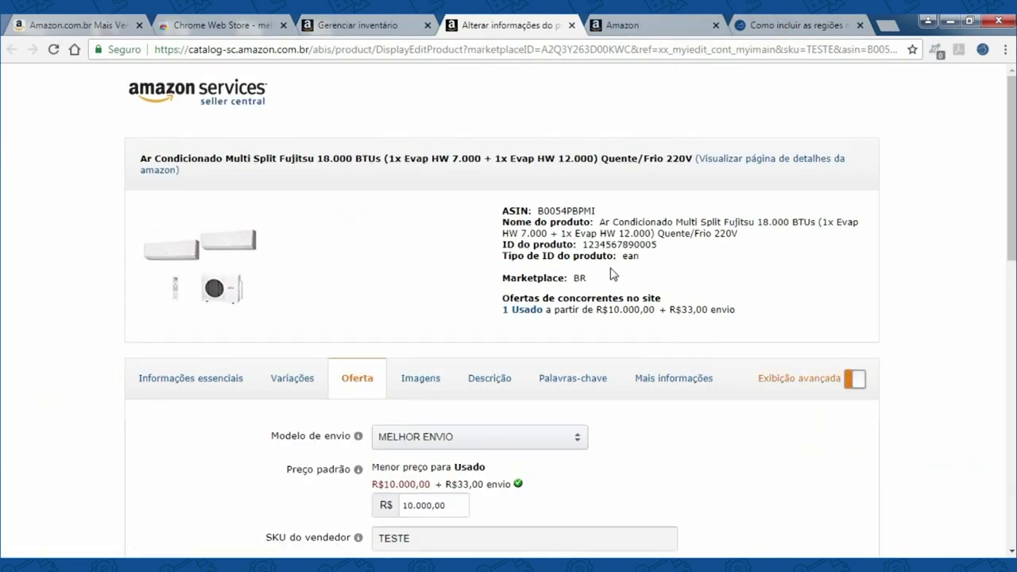
- Choose Melhor Envio (01018-020) - menor que 70cm as the product's Modelo de envio
scroll(604, 279, "down", 2)
left_click(572, 293)
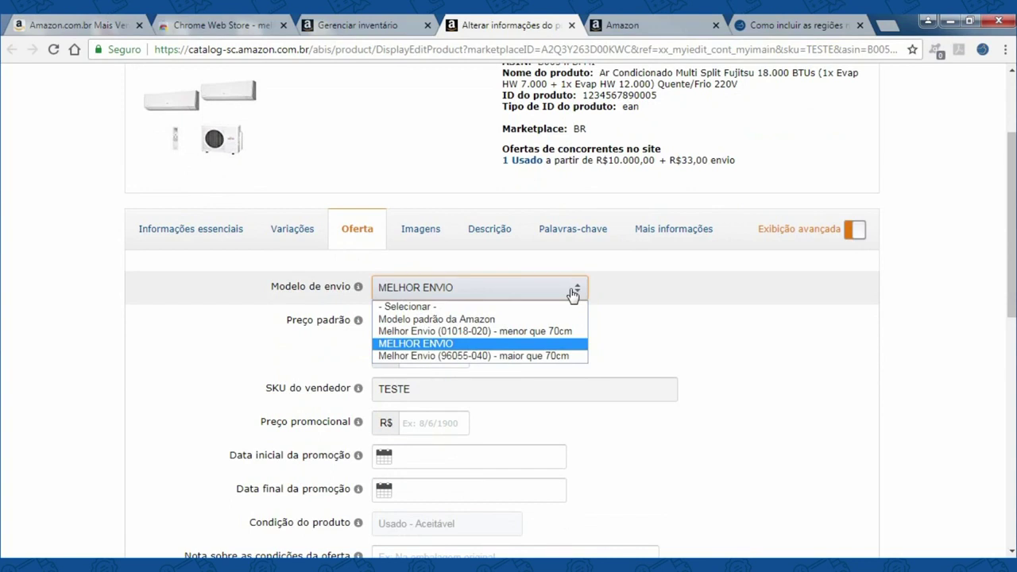
left_click(524, 332)
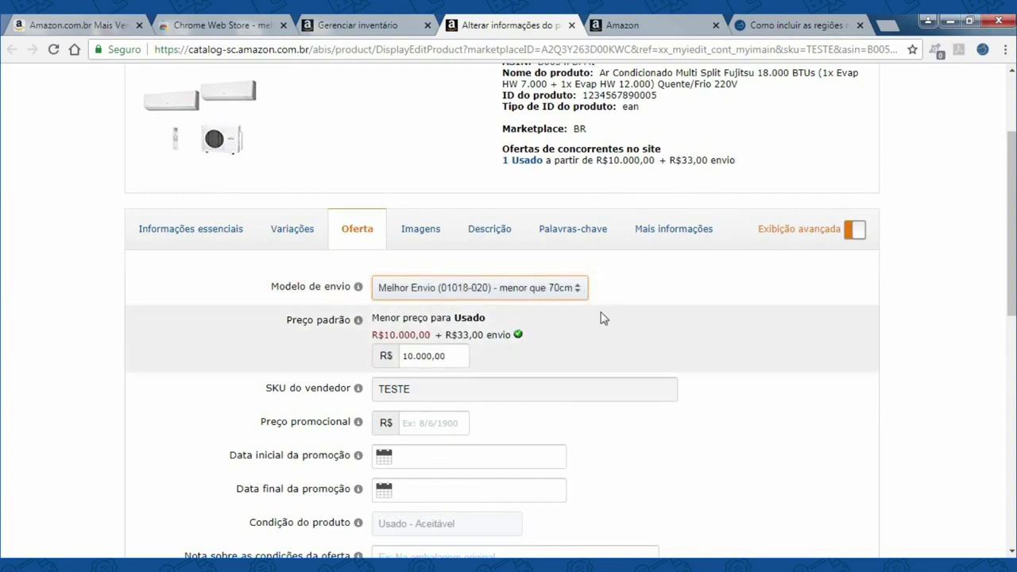
- Check the 20.00 kg shipping weight on the Mais informações tab
left_click(672, 236)
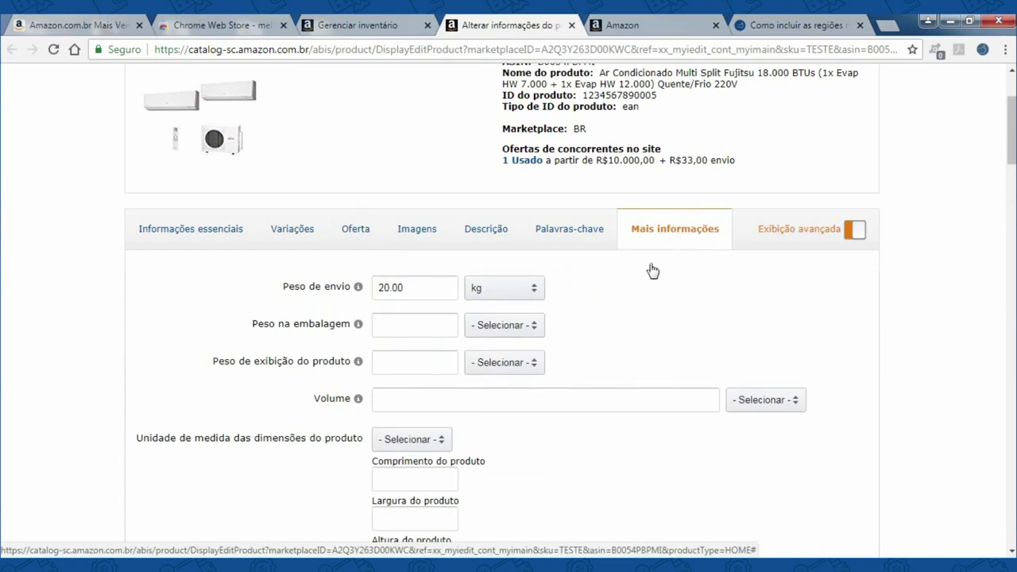
left_click_drag(412, 286, 375, 285)
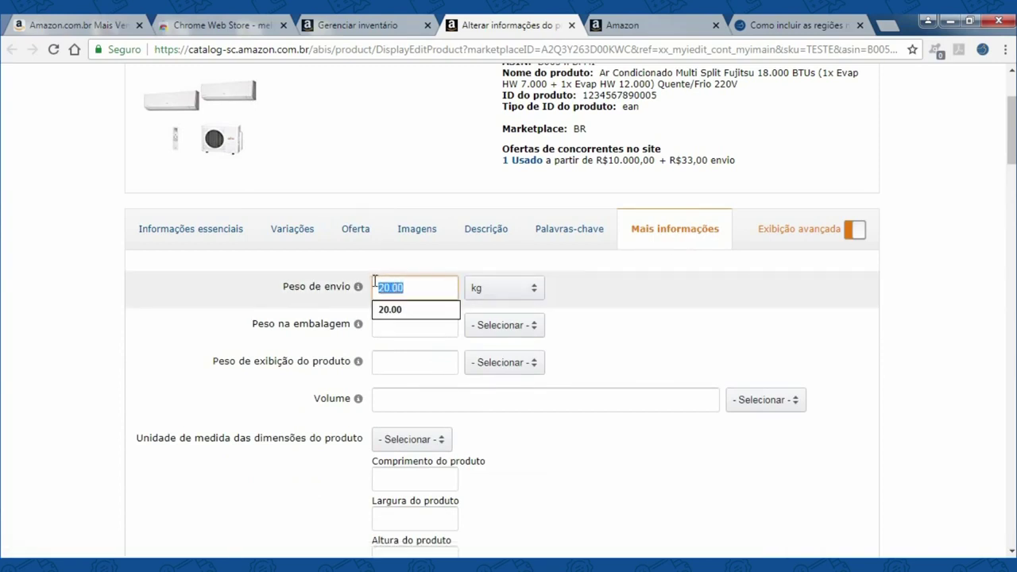
left_click(421, 284)
left_click(586, 293)
- Save the product changes with Salvar e finalizar
scroll(589, 294, "down", 1)
scroll(588, 294, "down", 20)
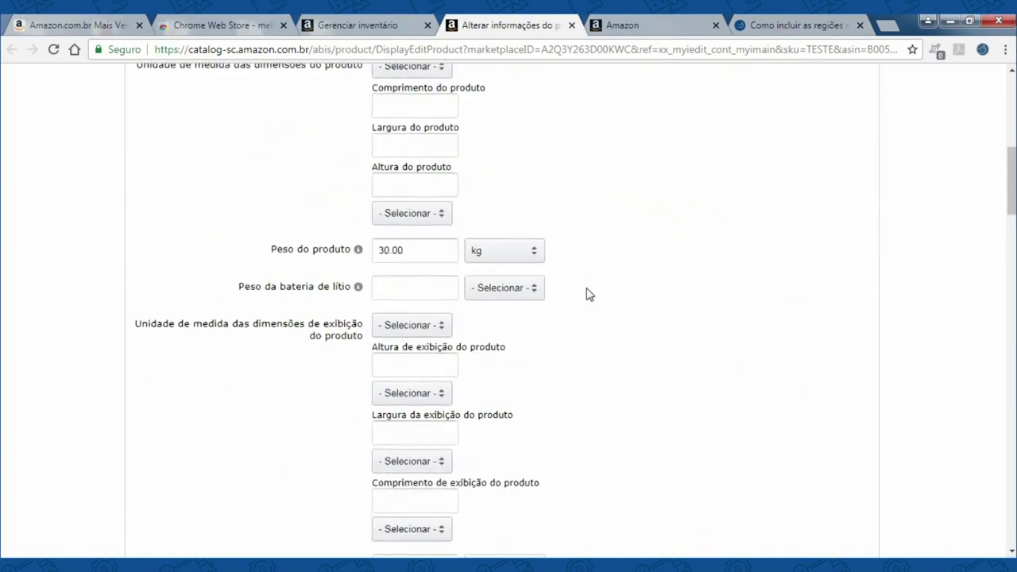
left_click(453, 491)
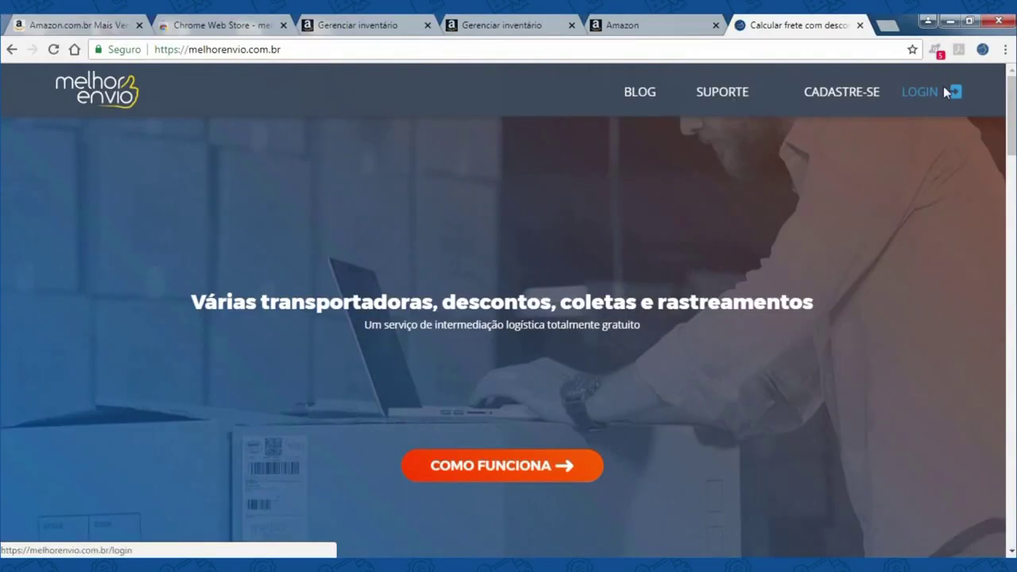
- Log in to Melhor Envio with the account e-mail and password
left_click(932, 96)
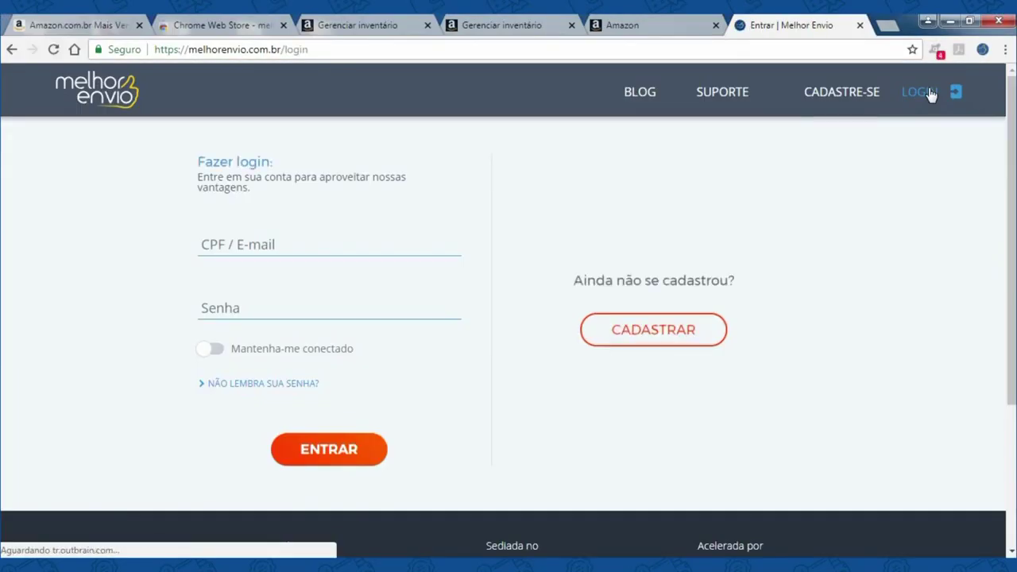
left_click(290, 249)
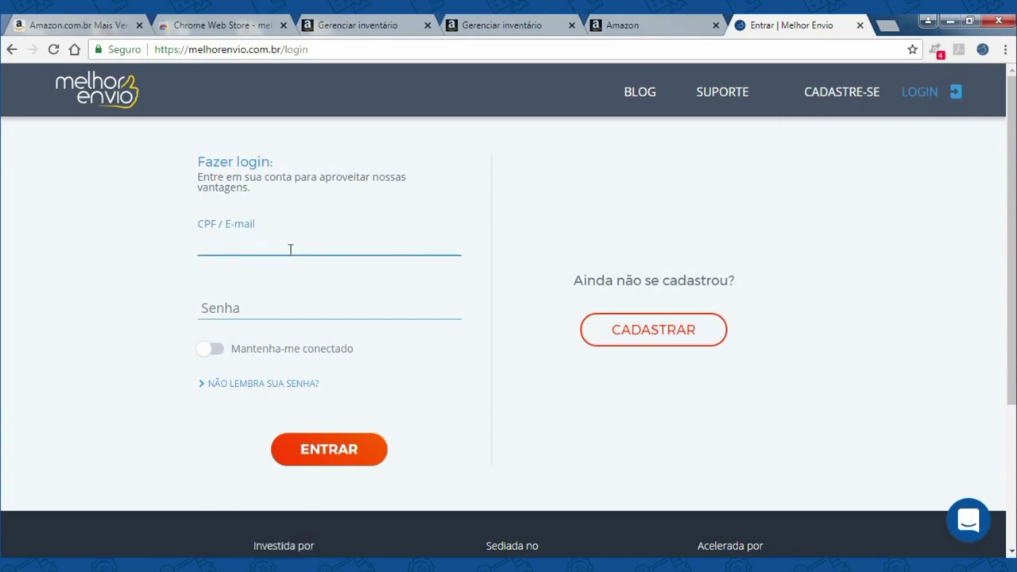
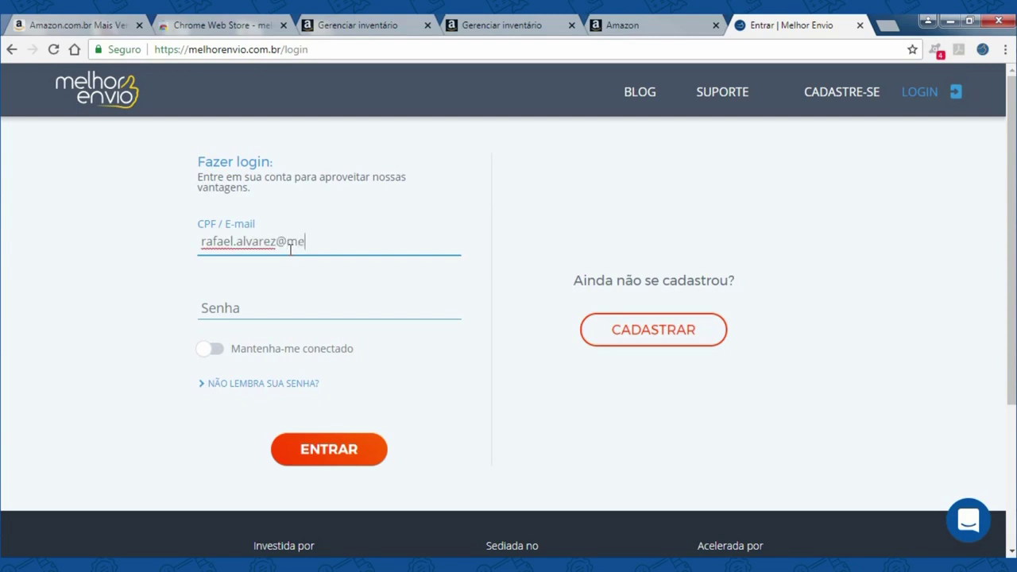
key("Tab")
type("••••••••")
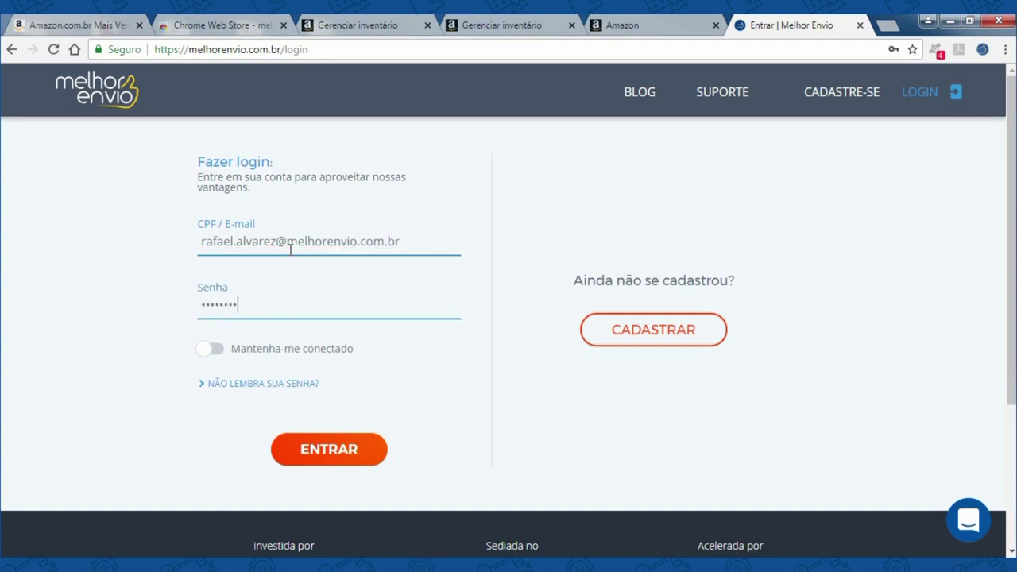
left_click(329, 450)
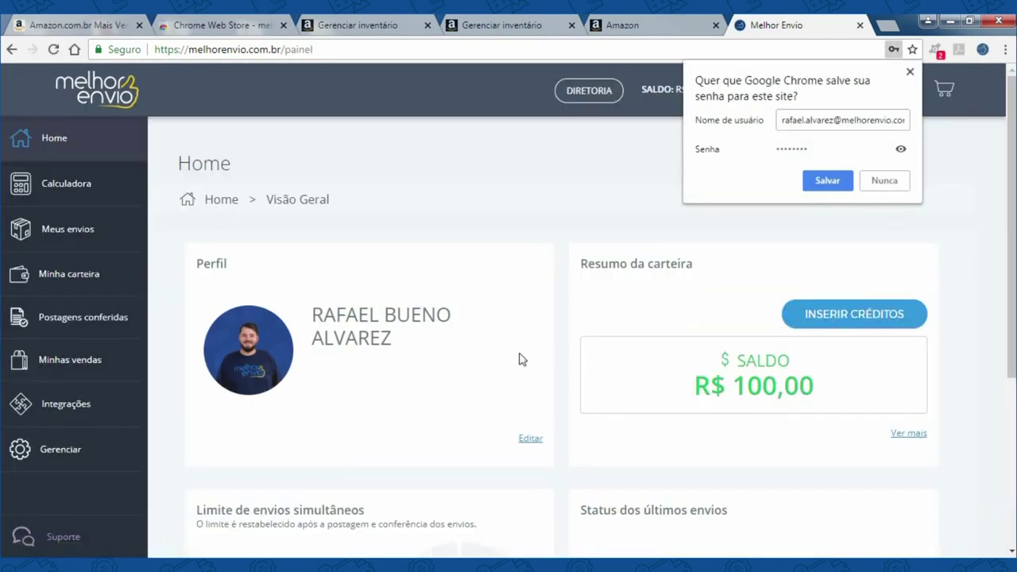
- Decline Chrome's password saving and open the Calculadora de Fretes prefilled with CEP 01.310-932
left_click(882, 189)
left_click(101, 183)
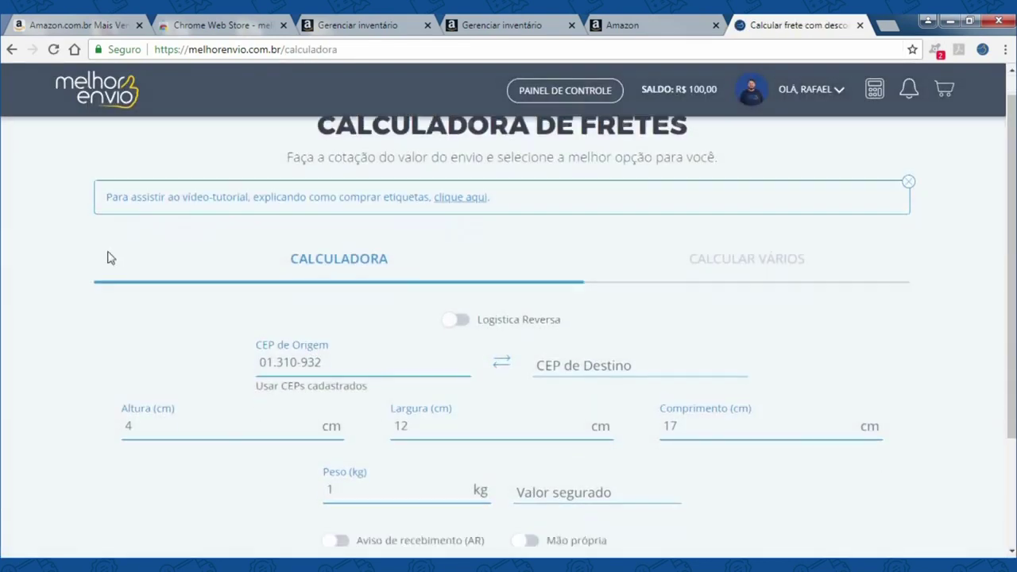
scroll(112, 259, "down", 2)
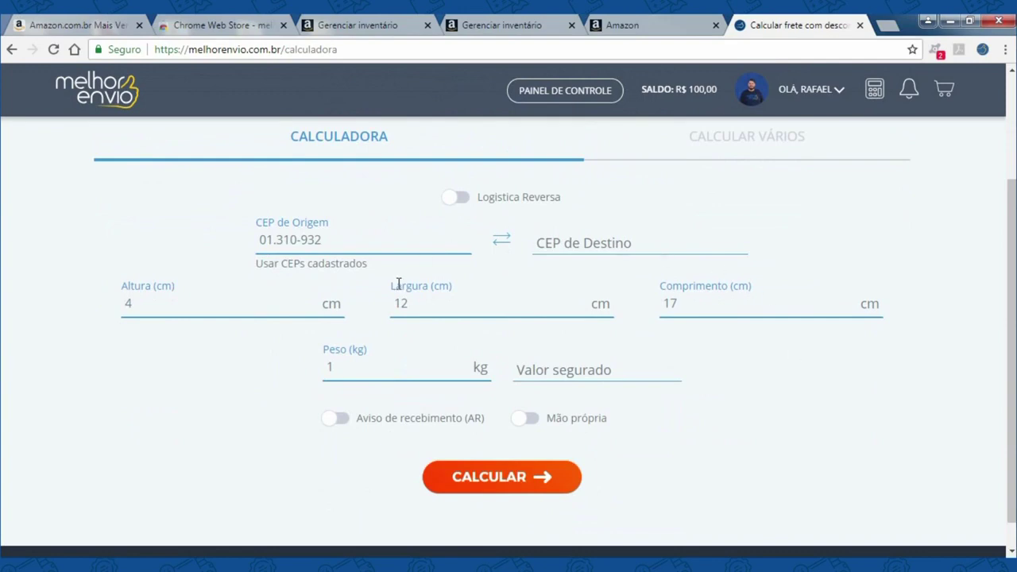